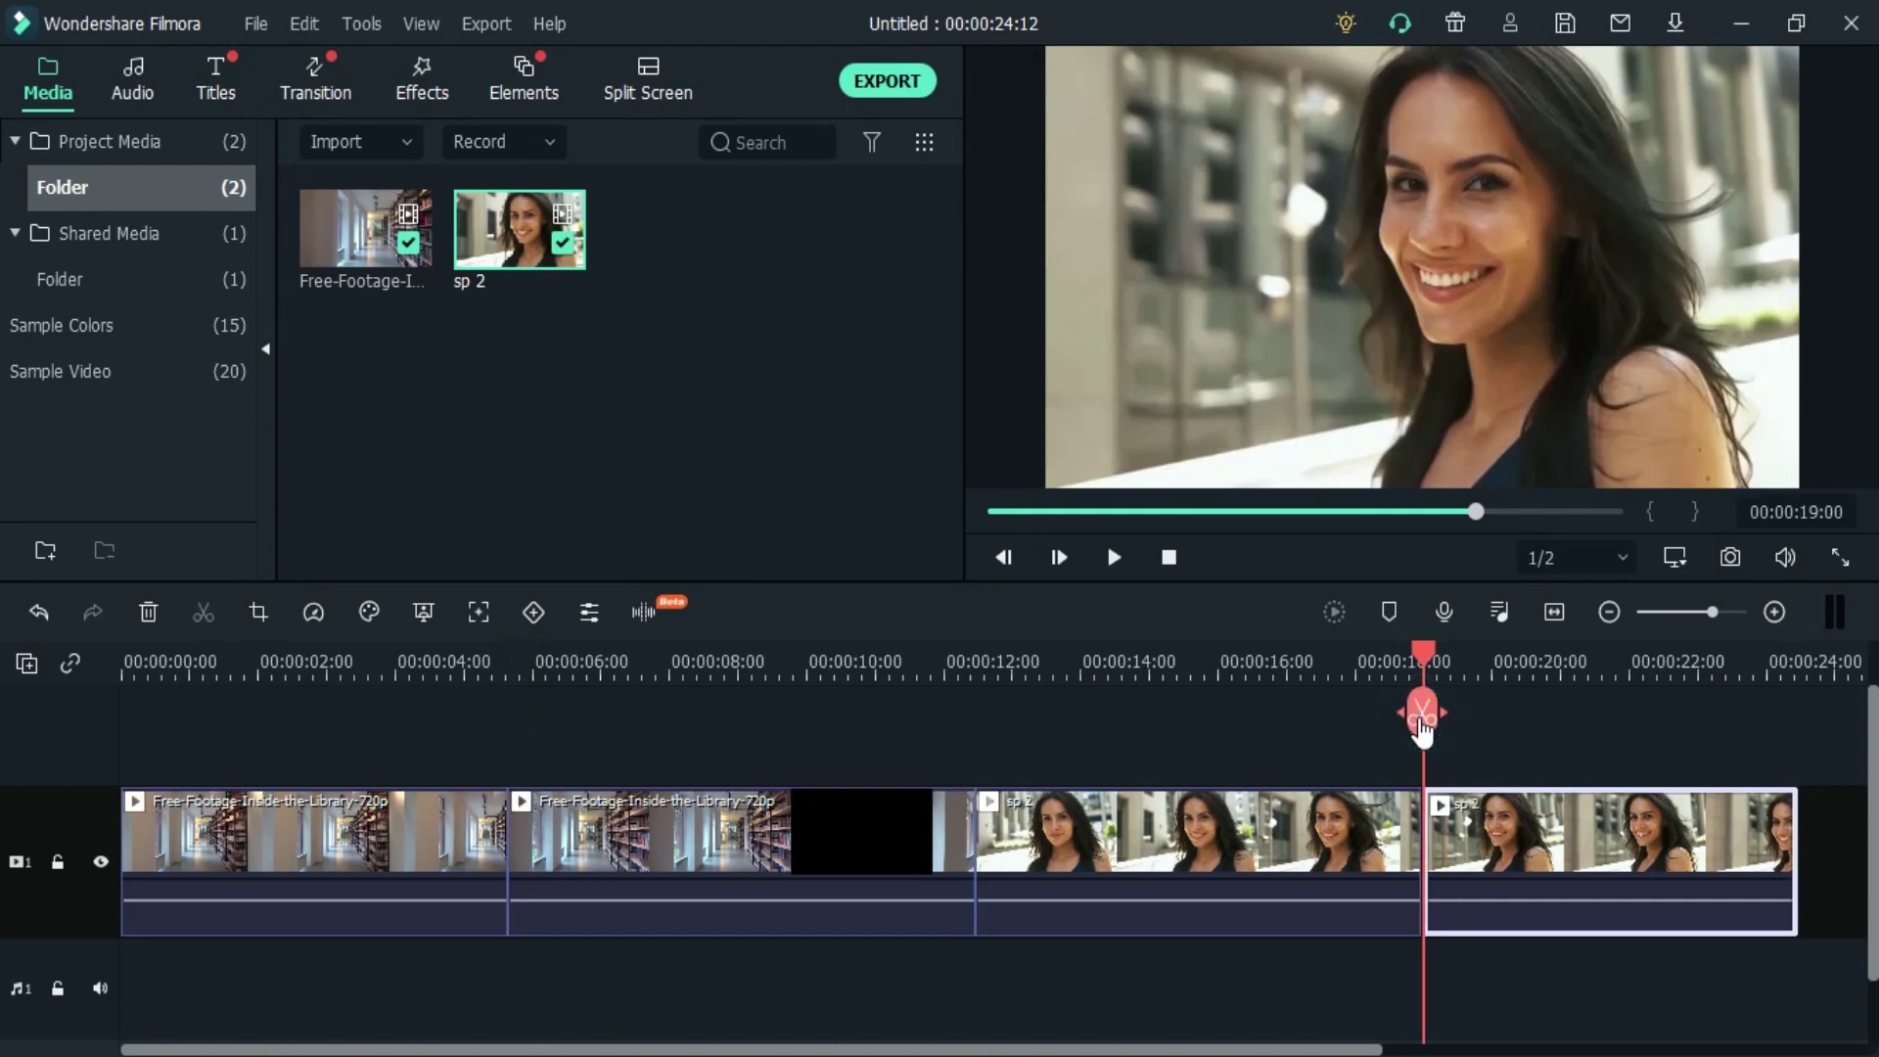
Apply the Cool Film colour correction preset to the second library clip on the timeline
{"action": "left_click", "coordinate": [814, 840]}
{"action": "left_click", "coordinate": [745, 657]}
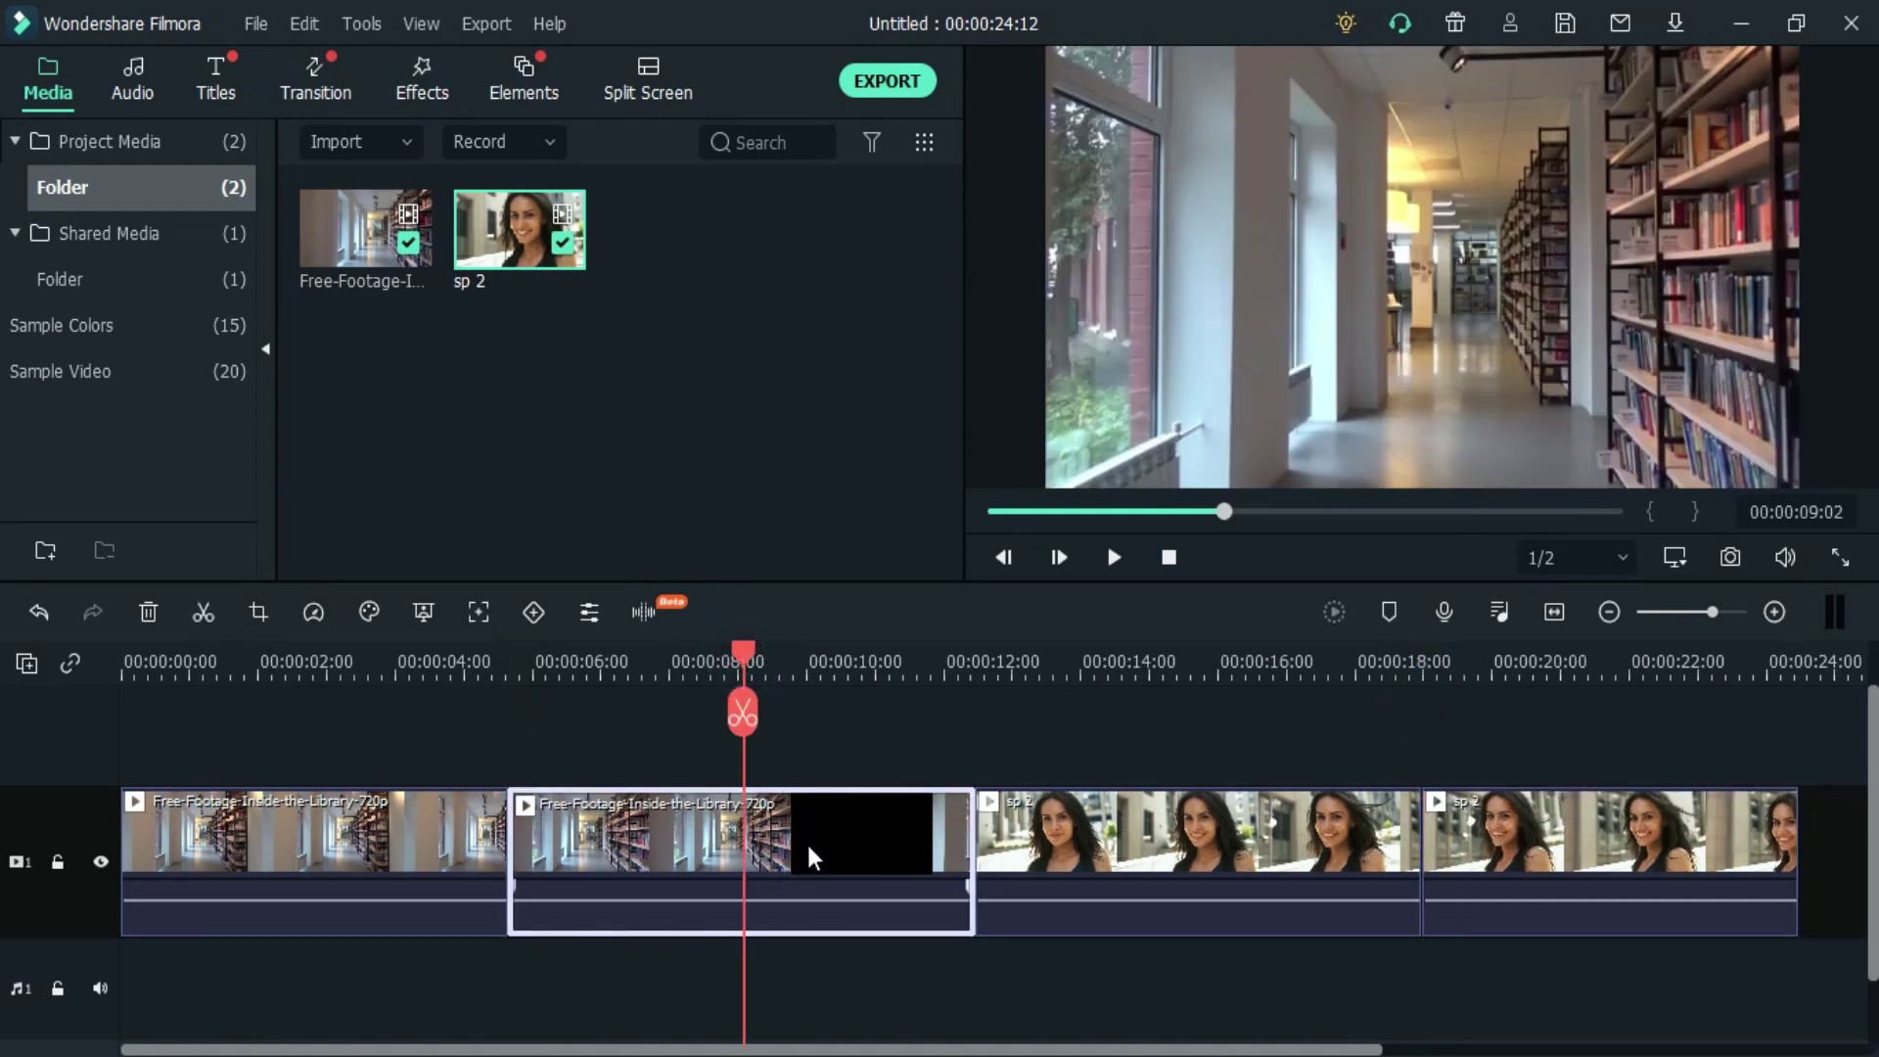
{"action": "left_click", "coordinate": [372, 617]}
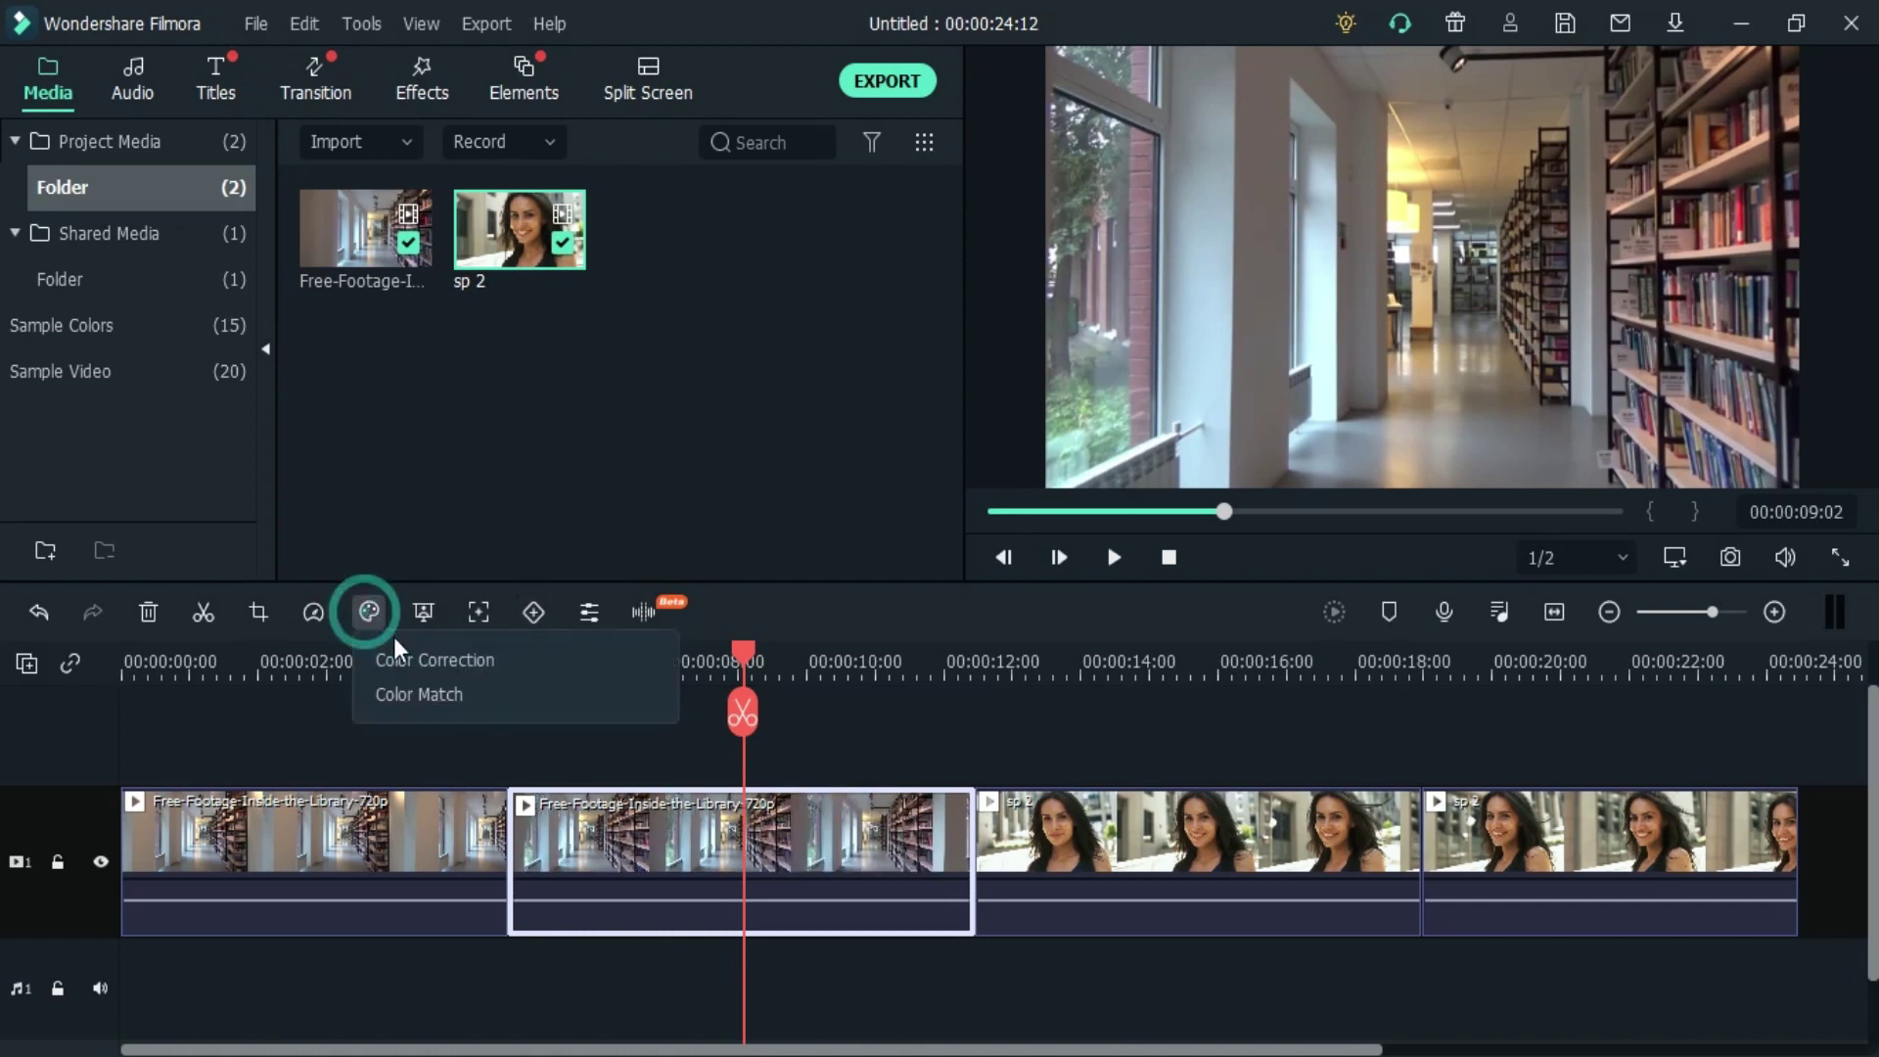
{"action": "left_click", "coordinate": [493, 658]}
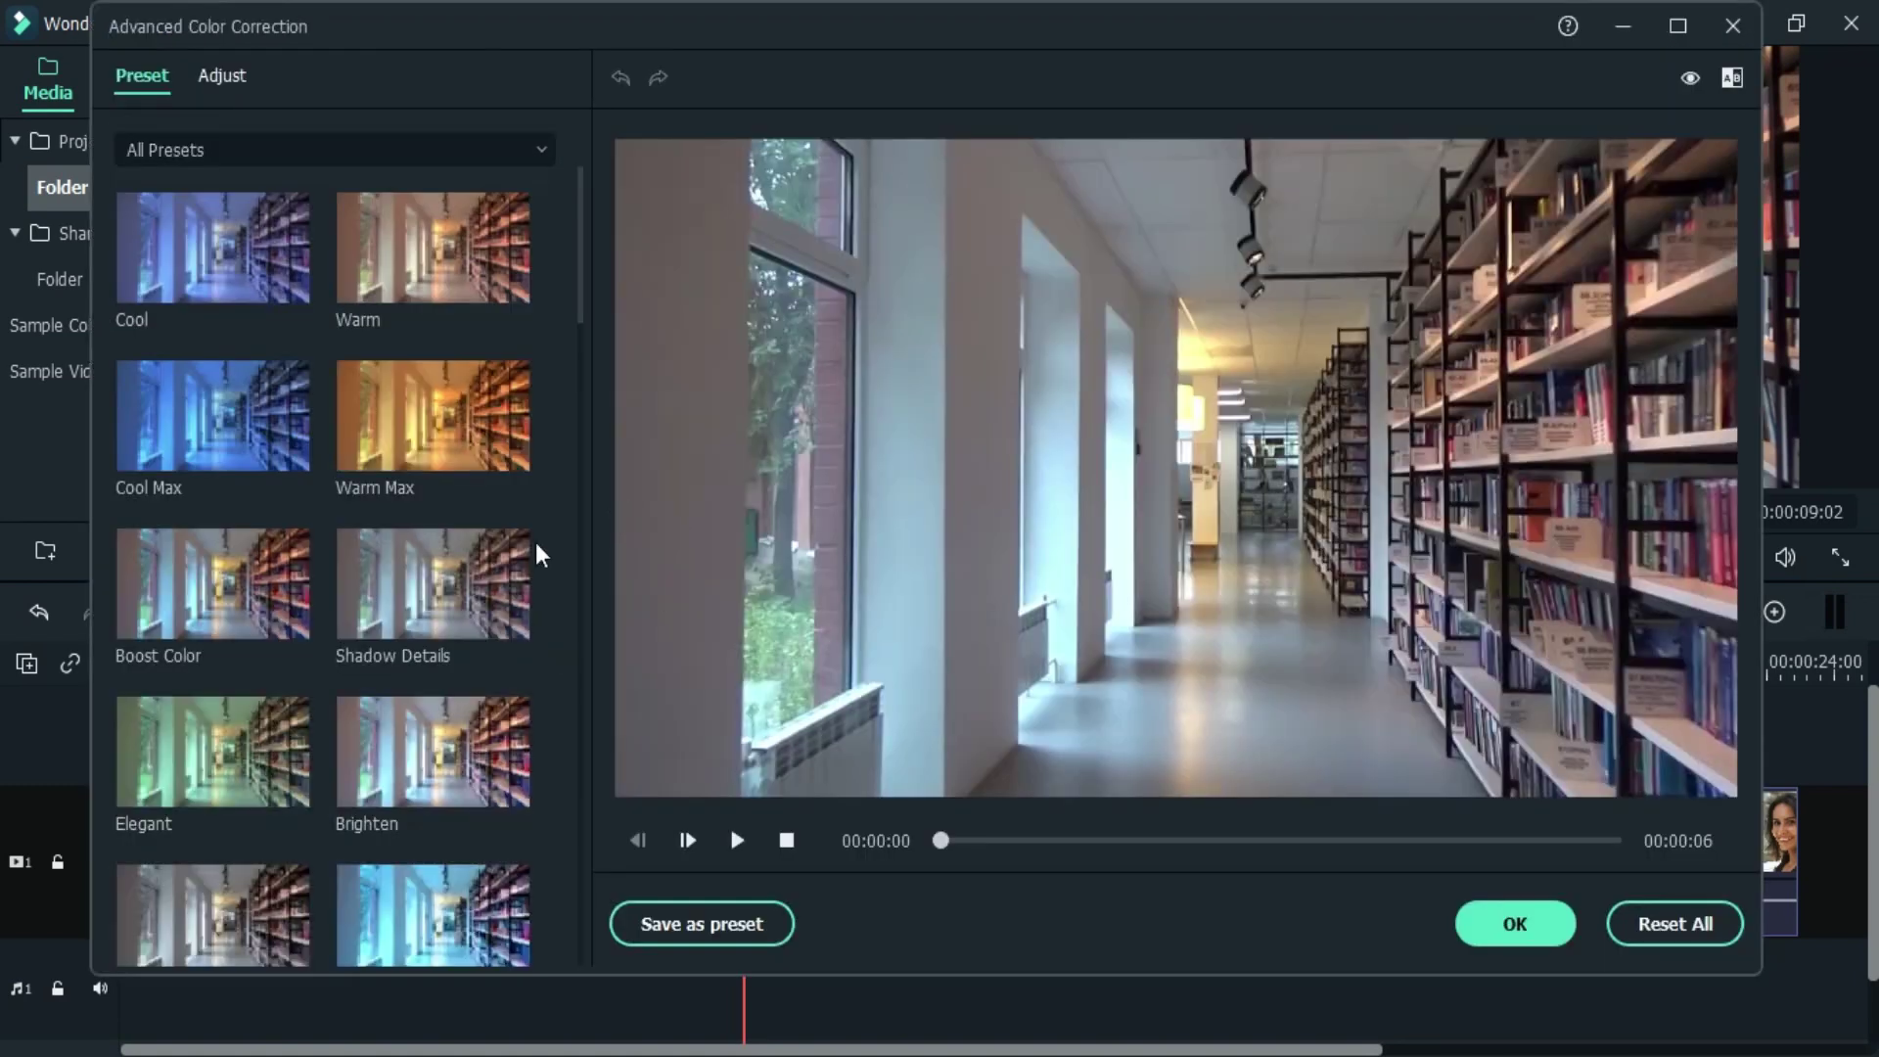
{"action": "left_click", "coordinate": [213, 622]}
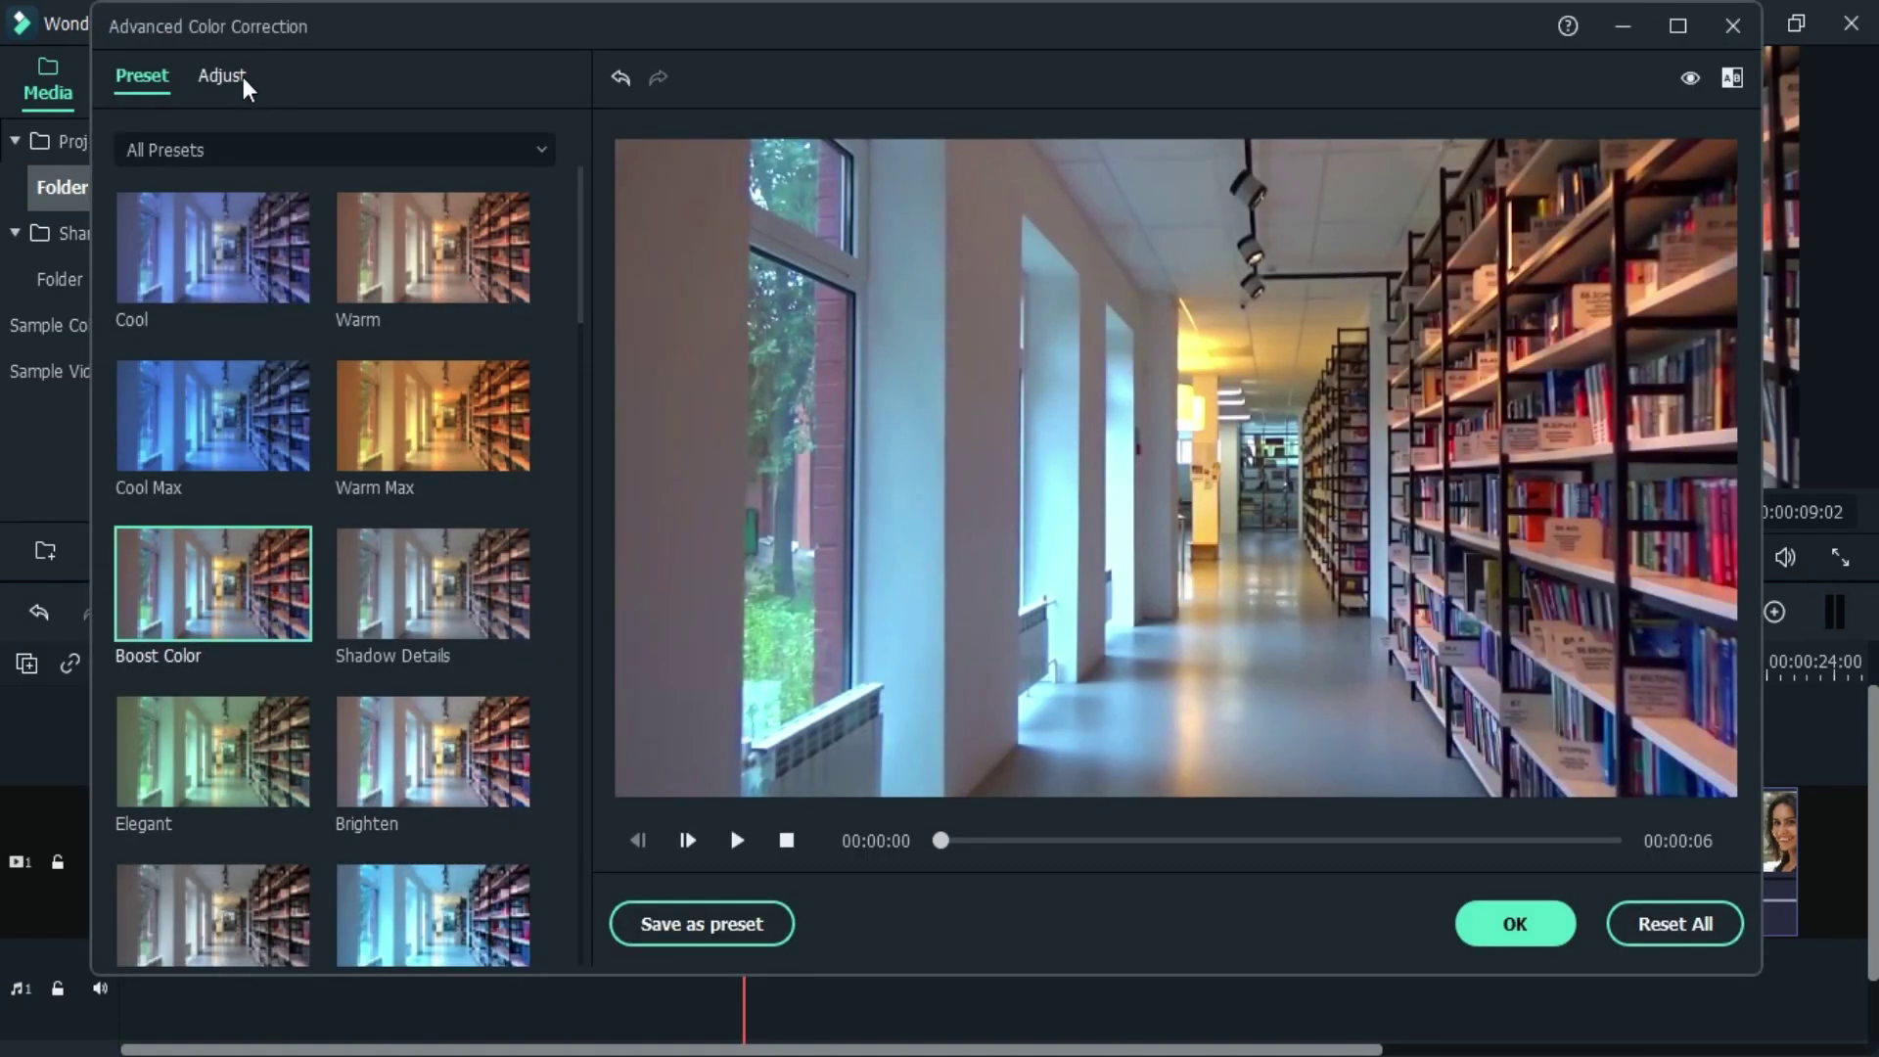
{"action": "scroll", "coordinate": [302, 621], "scroll_direction": "down", "scroll_amount": 20}
{"action": "scroll", "coordinate": [332, 703], "scroll_direction": "up", "scroll_amount": 4}
{"action": "scroll", "coordinate": [332, 703], "scroll_direction": "up", "scroll_amount": 6}
{"action": "scroll", "coordinate": [332, 703], "scroll_direction": "down", "scroll_amount": 3}
{"action": "left_click", "coordinate": [388, 720]}
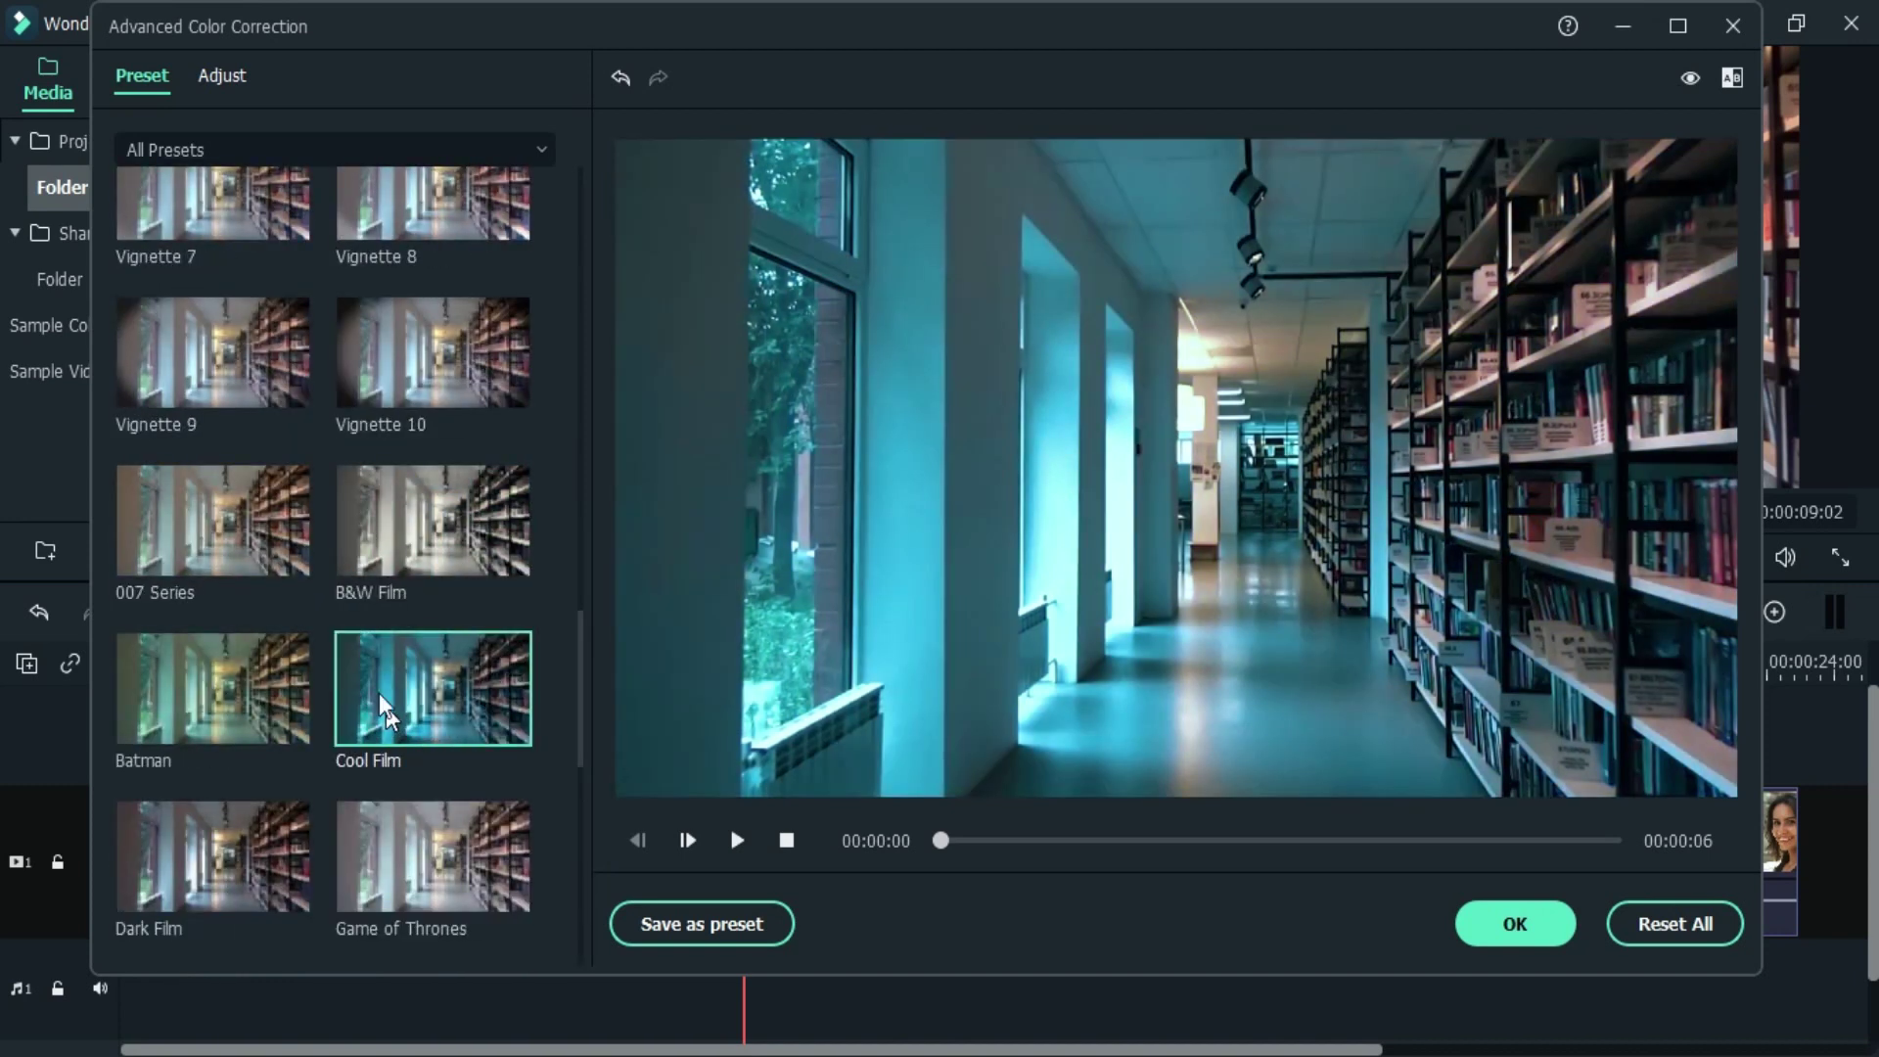
Set the second library clip's white balance temperature to about 22.57 and accept the colour correction
{"action": "left_click", "coordinate": [227, 78]}
{"action": "left_click", "coordinate": [109, 673]}
{"action": "left_click_drag", "start_coordinate": [332, 753], "coordinate": [470, 771]}
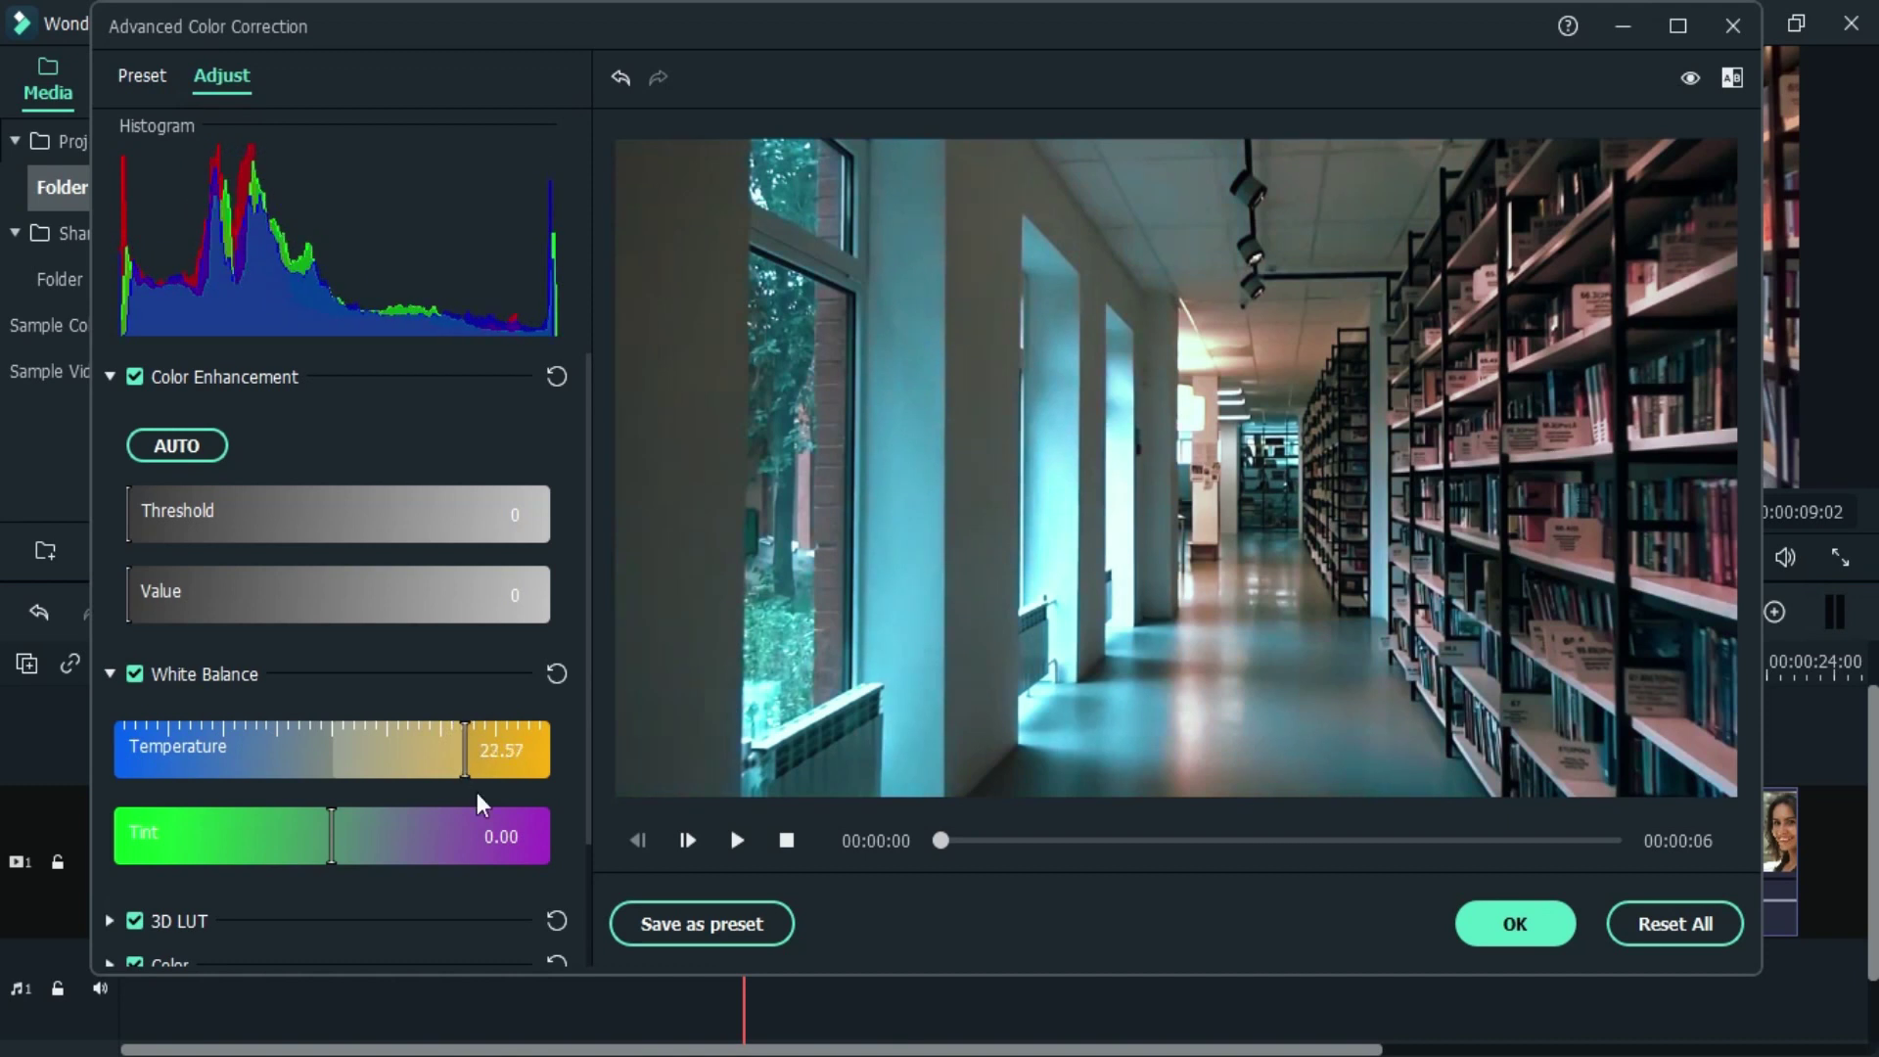
{"action": "left_click", "coordinate": [1481, 923]}
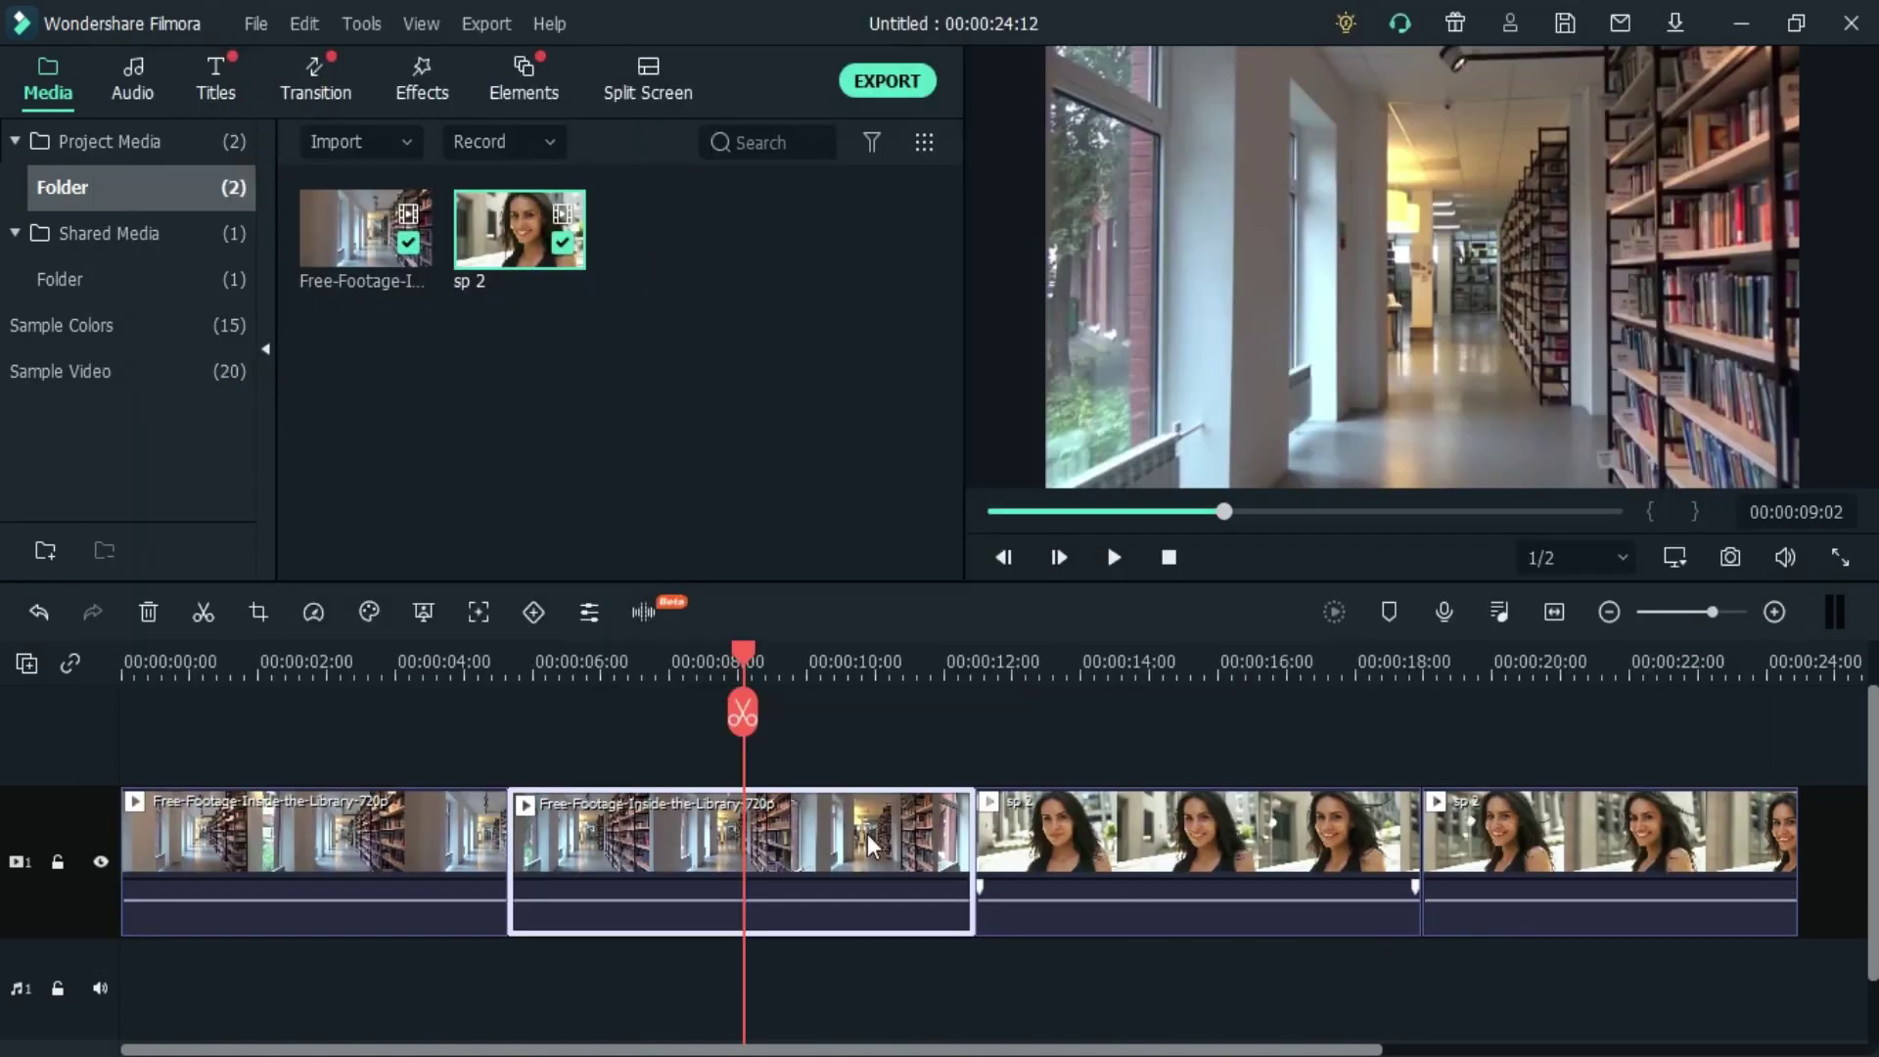
Apply the Cool Film colour correction preset to the last sp 2 clip and accept it
{"action": "left_click", "coordinate": [1560, 652]}
{"action": "left_click", "coordinate": [1636, 860]}
{"action": "left_click", "coordinate": [312, 613]}
{"action": "left_click", "coordinate": [368, 605]}
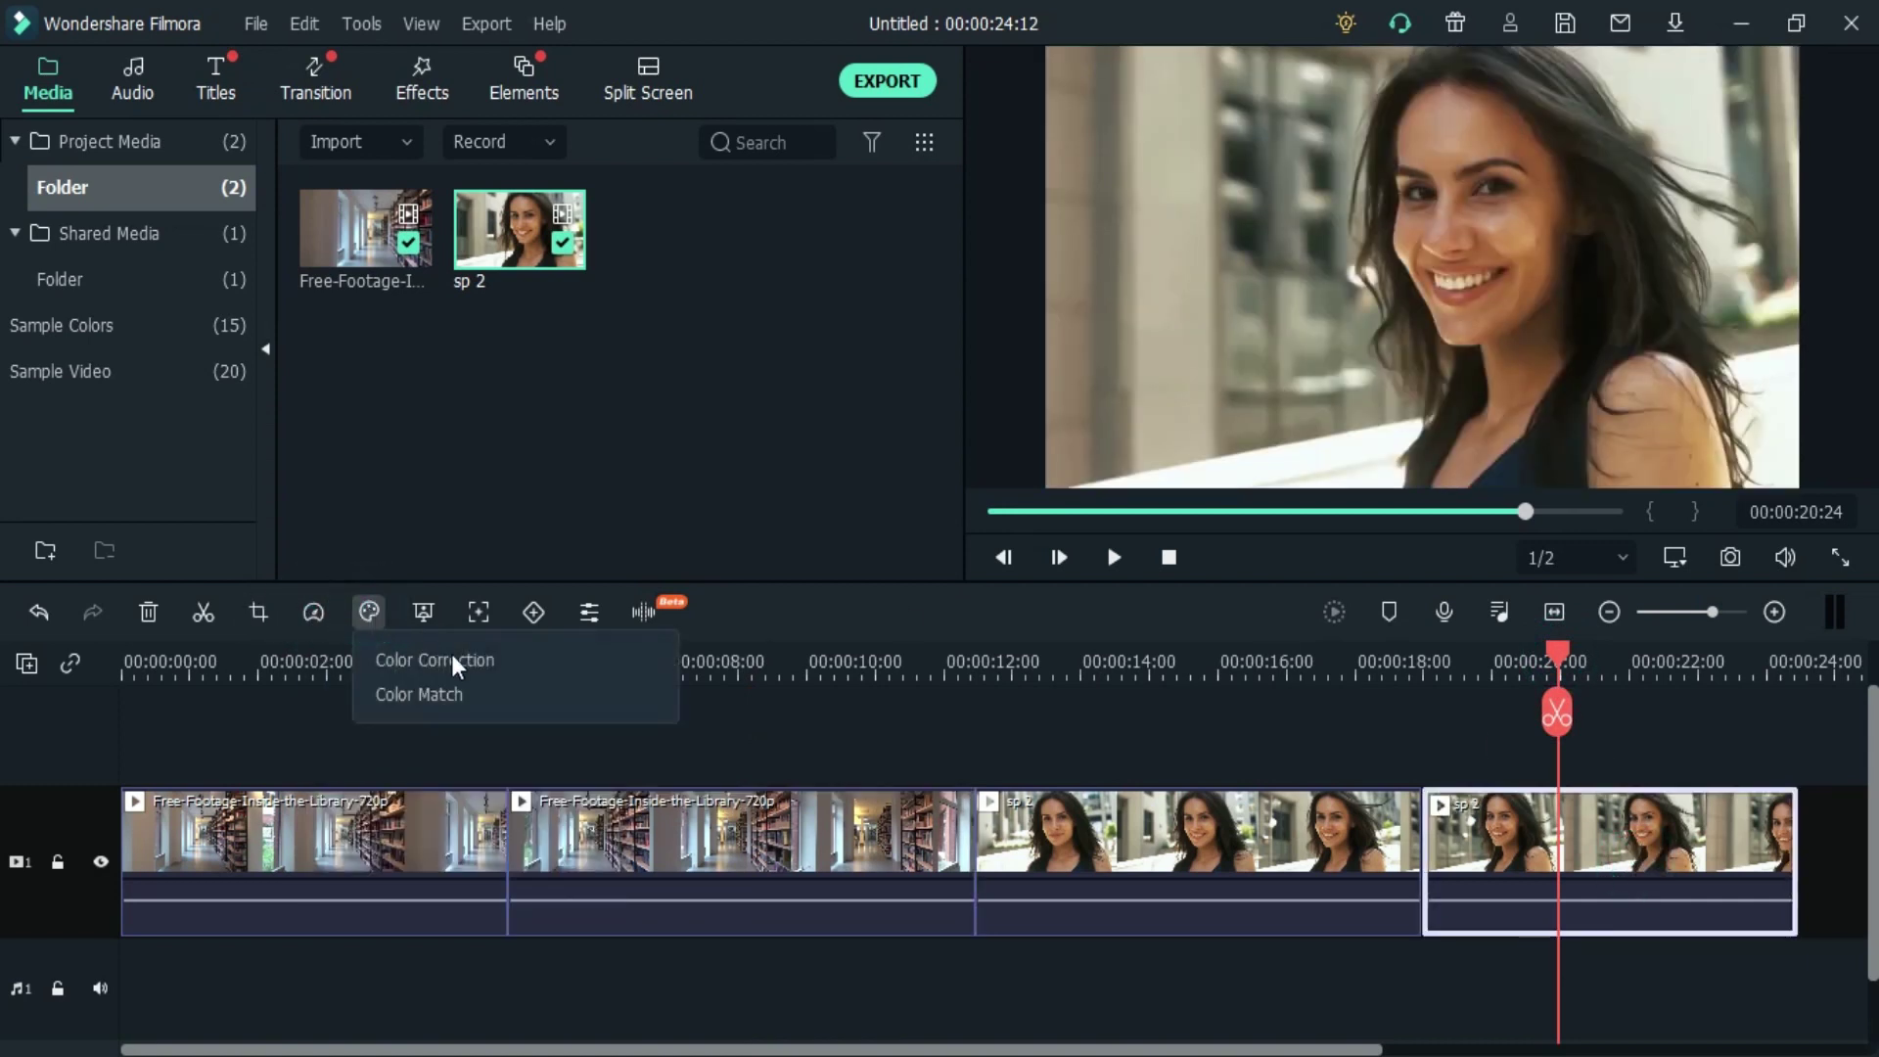
{"action": "left_click", "coordinate": [450, 666]}
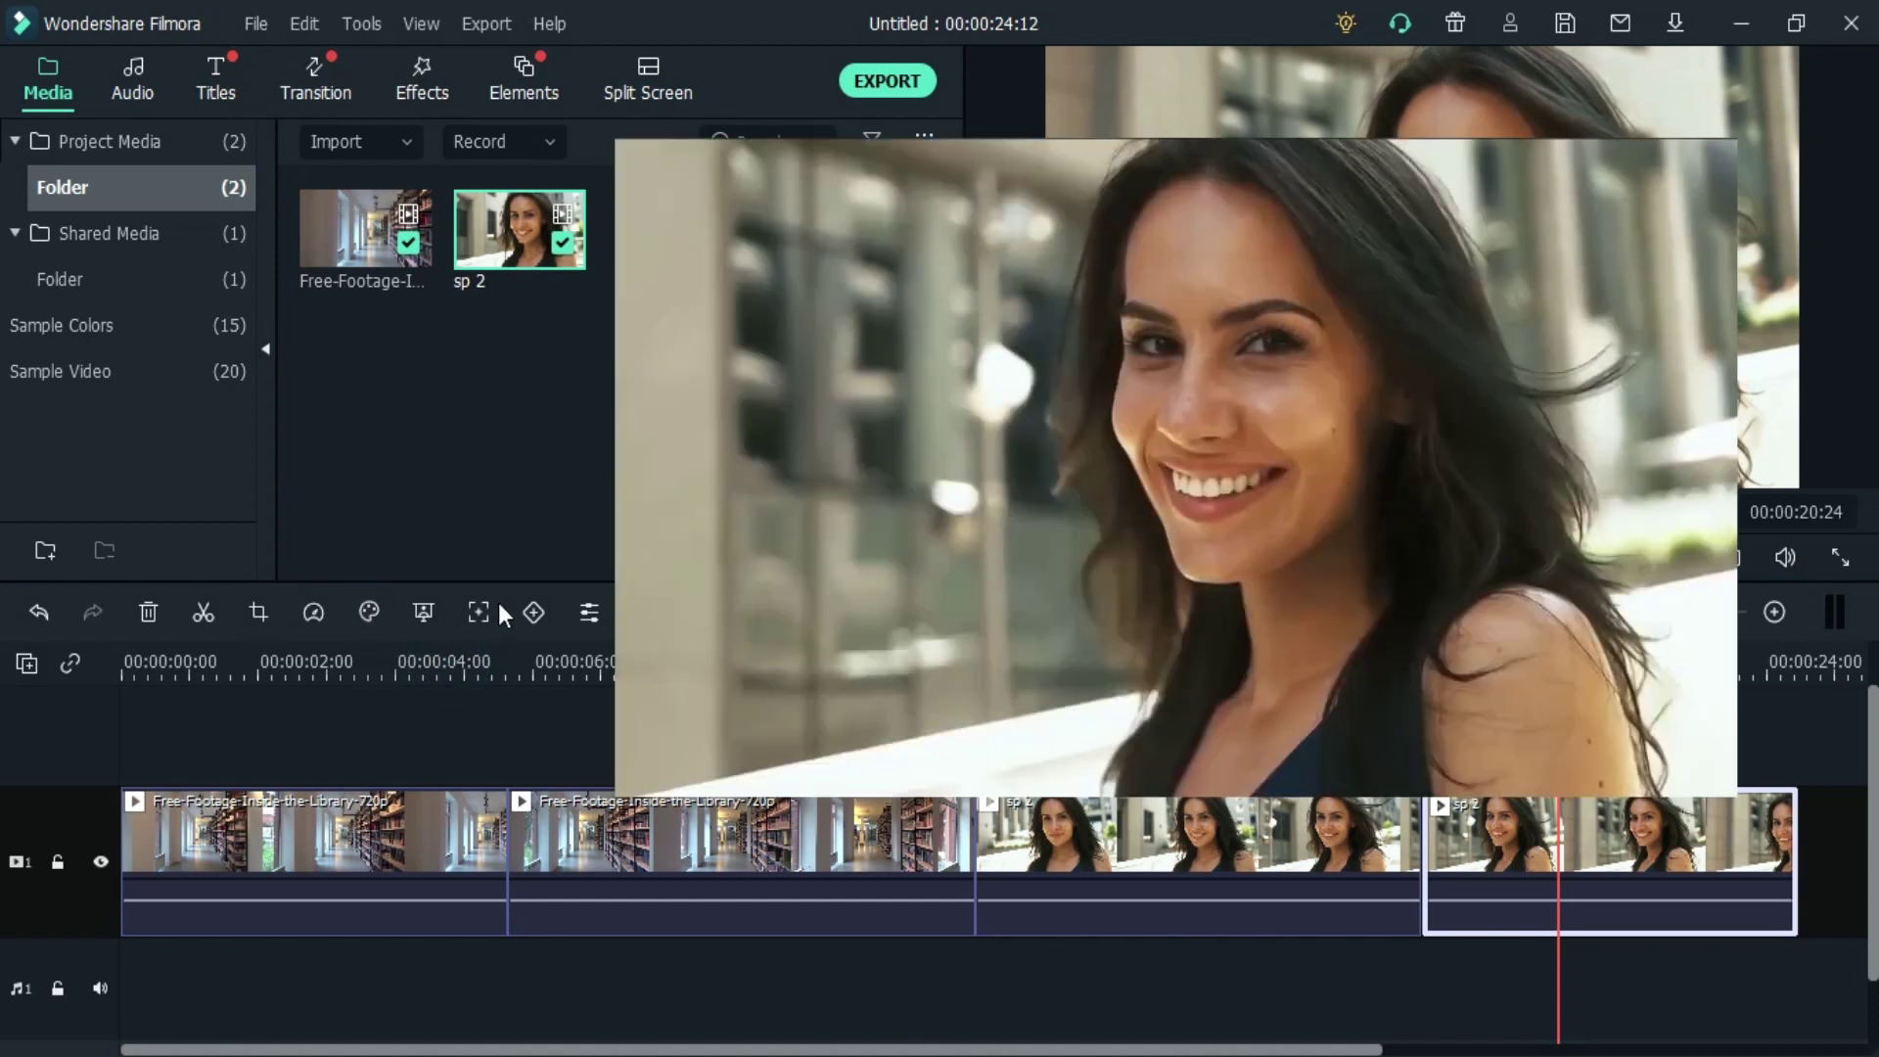
{"action": "left_click", "coordinate": [235, 82]}
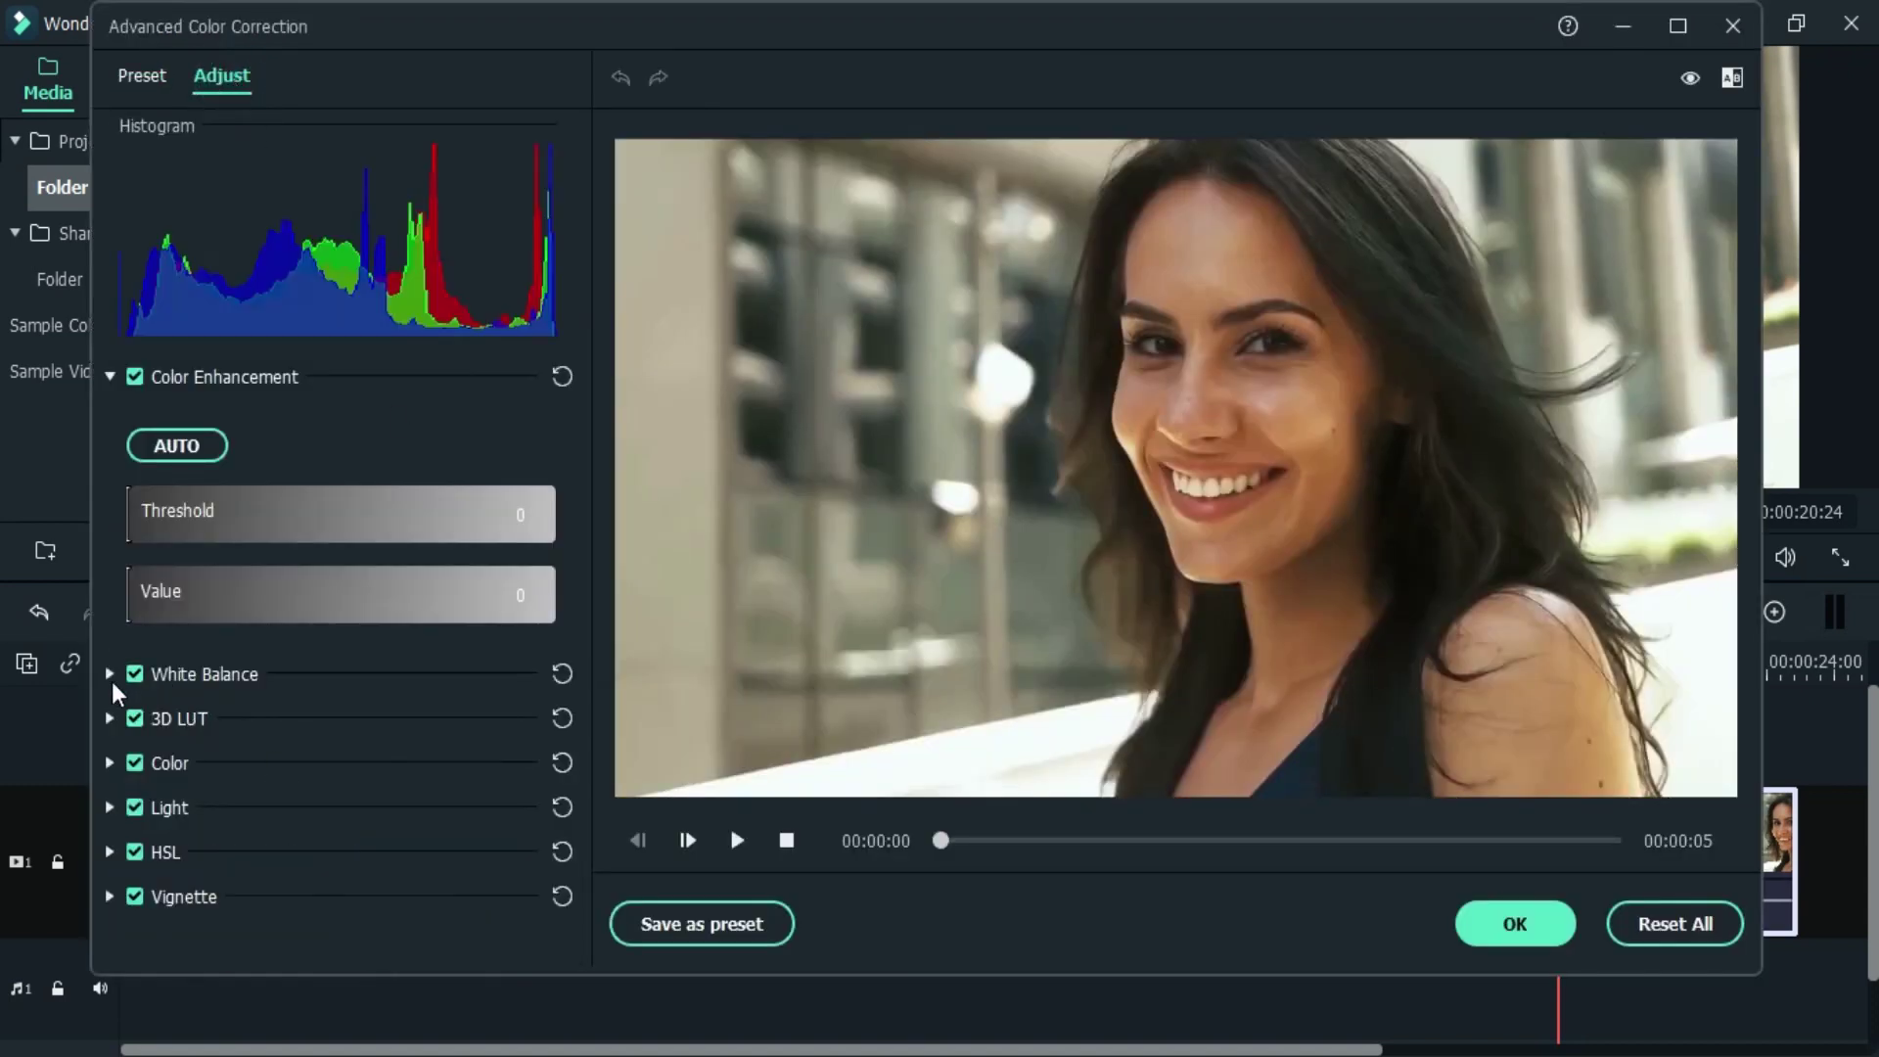
{"action": "left_click", "coordinate": [142, 76]}
{"action": "left_click", "coordinate": [409, 805]}
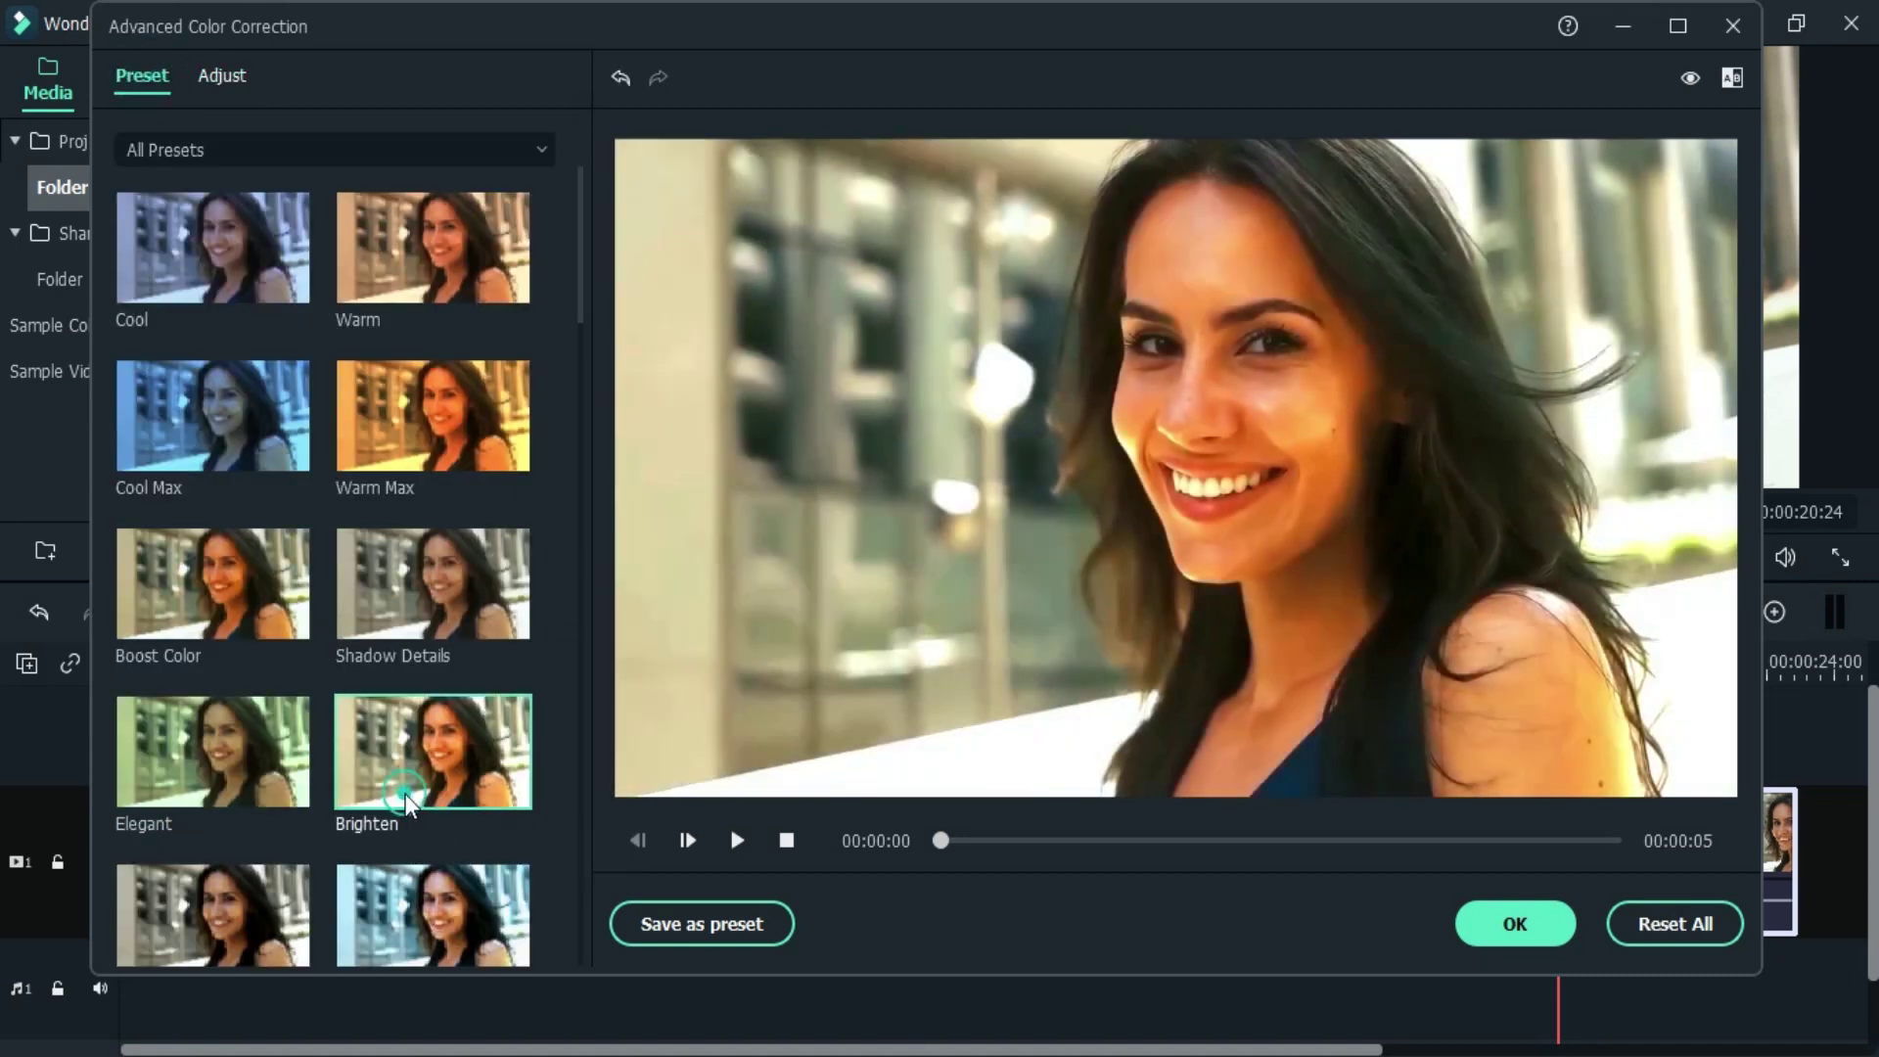
{"action": "scroll", "coordinate": [409, 804], "scroll_direction": "down", "scroll_amount": 5}
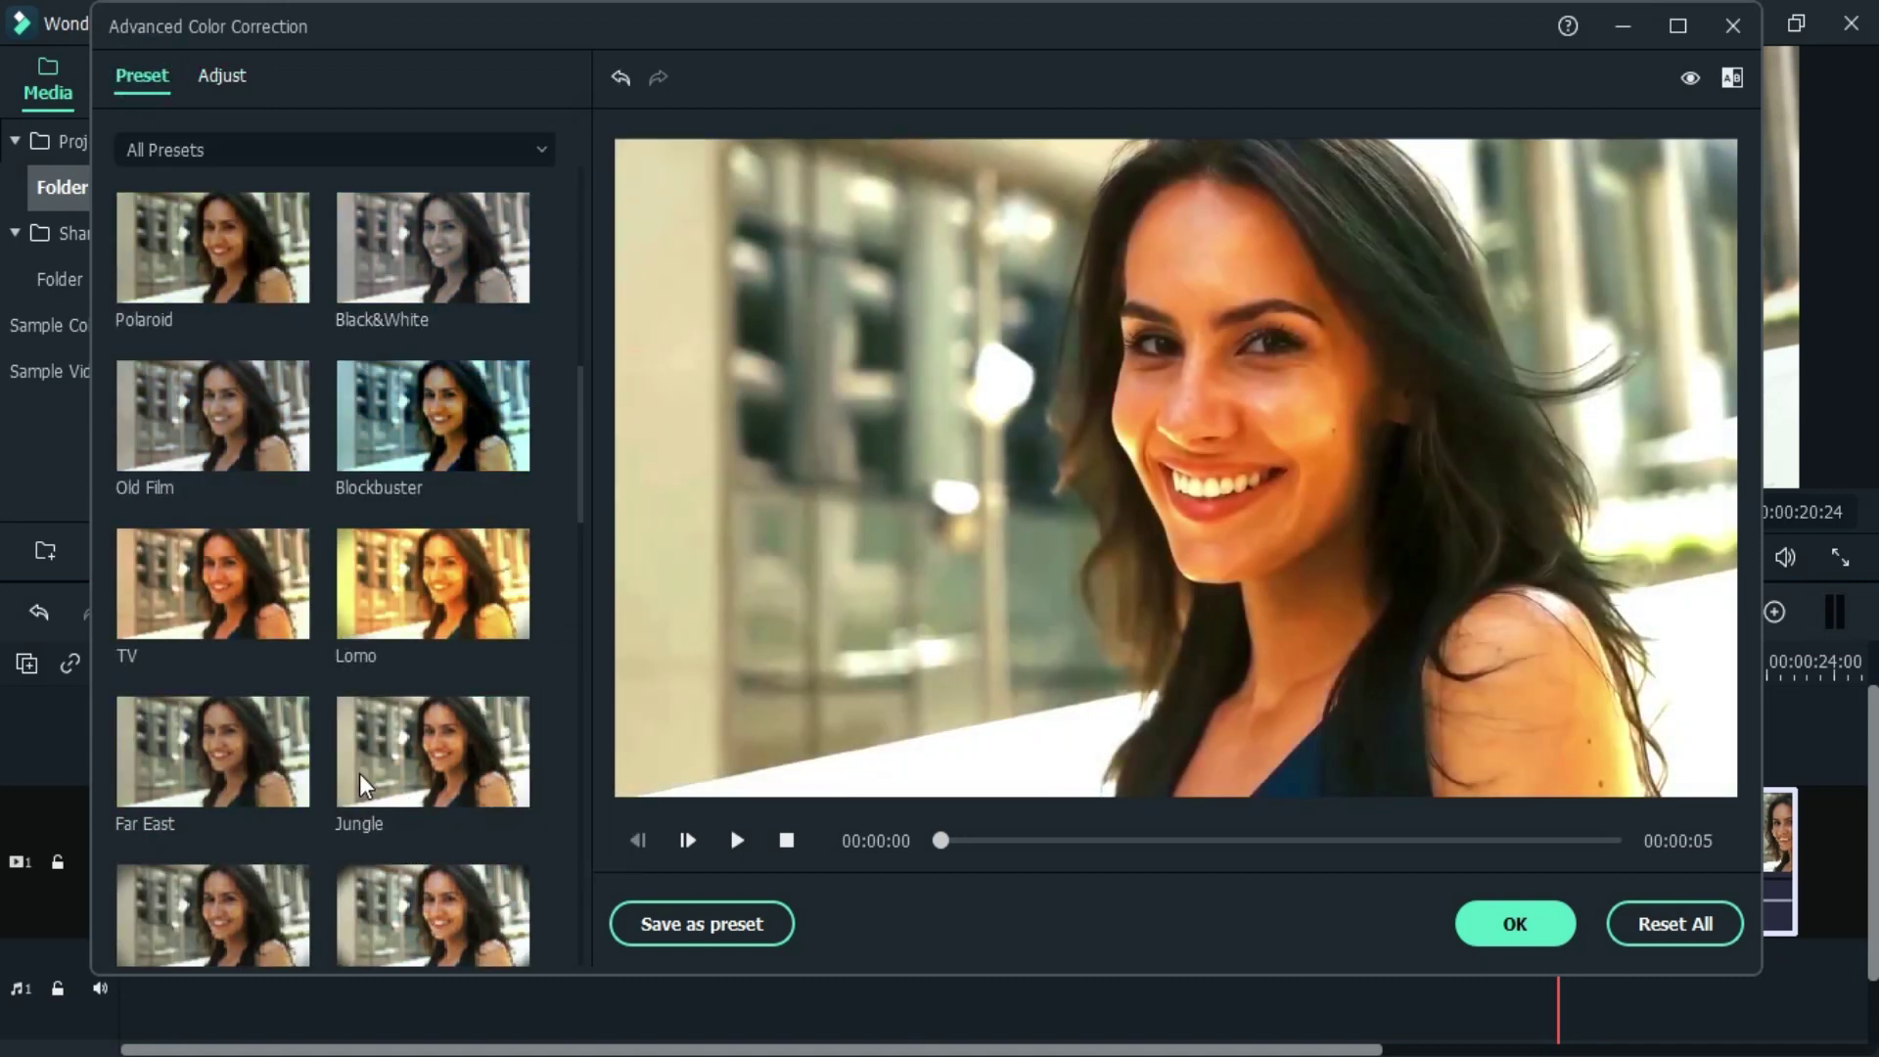
{"action": "left_click", "coordinate": [343, 450]}
{"action": "scroll", "coordinate": [353, 587], "scroll_direction": "down", "scroll_amount": 10}
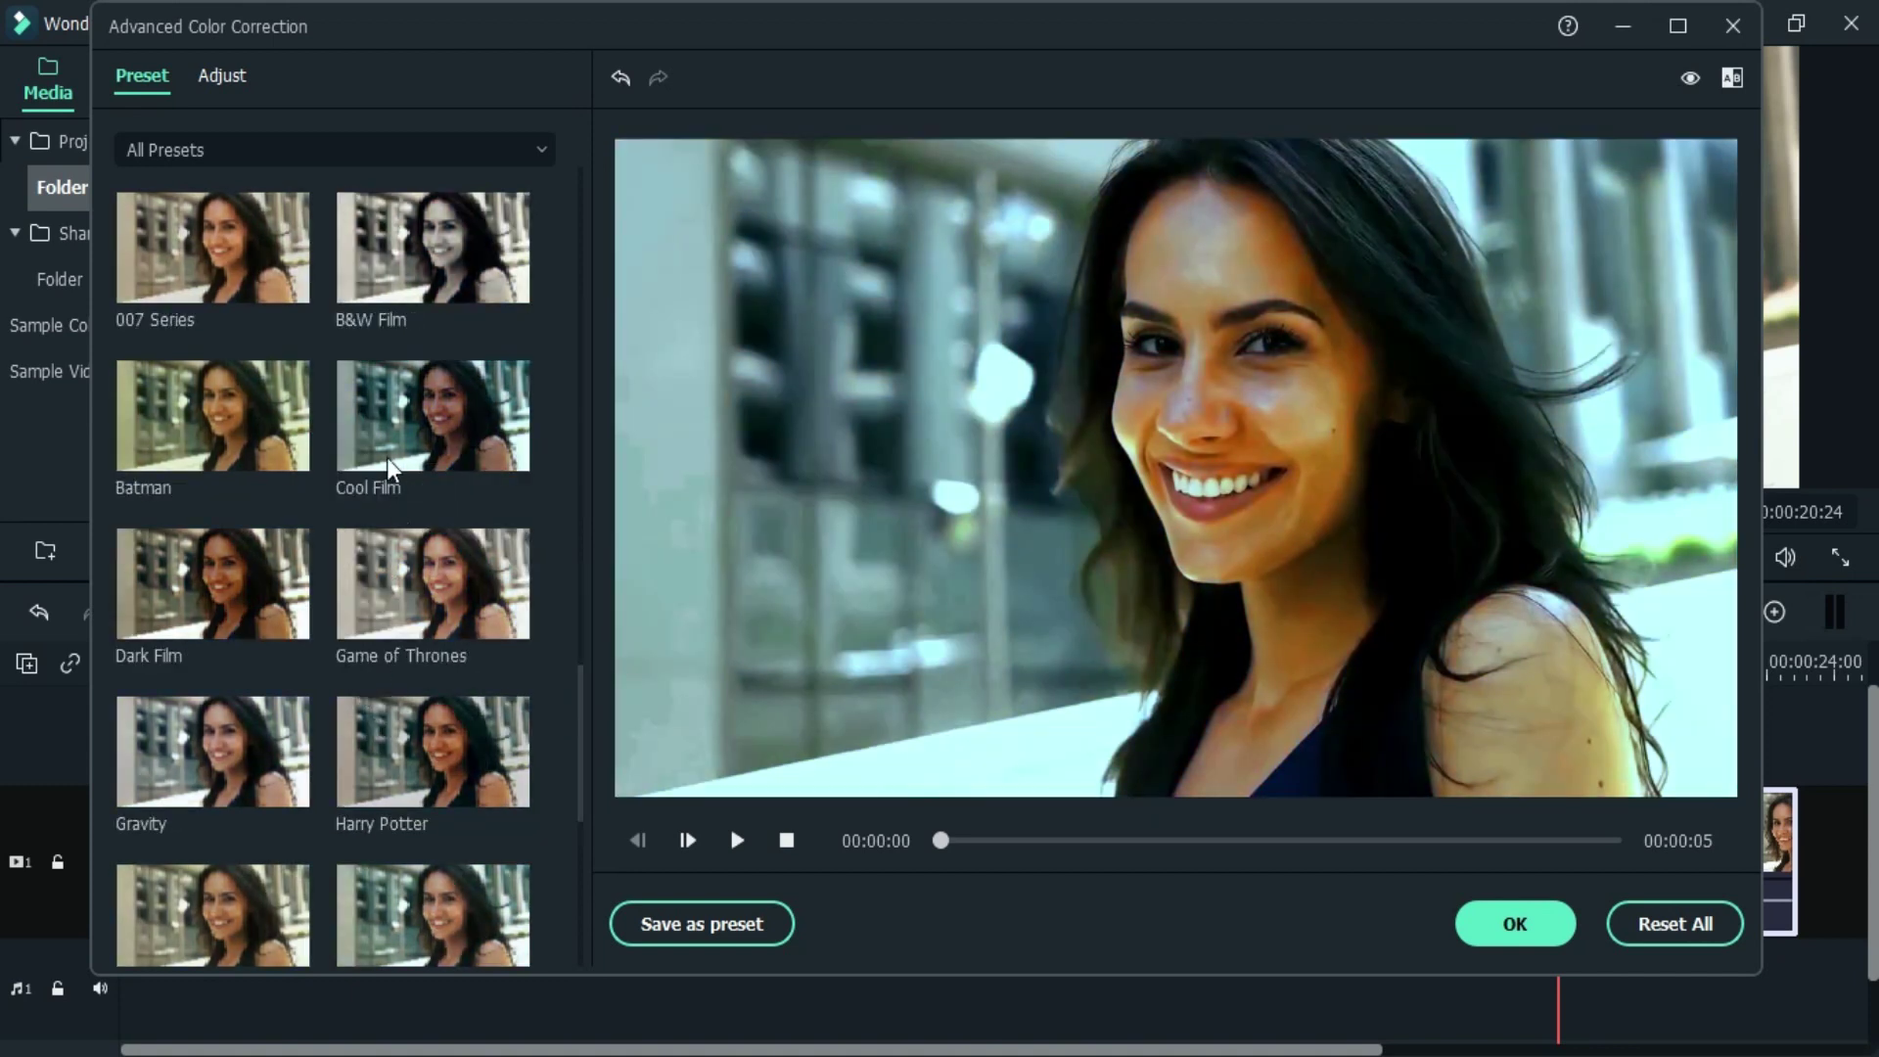
{"action": "left_click", "coordinate": [388, 460]}
{"action": "left_click", "coordinate": [1507, 928]}
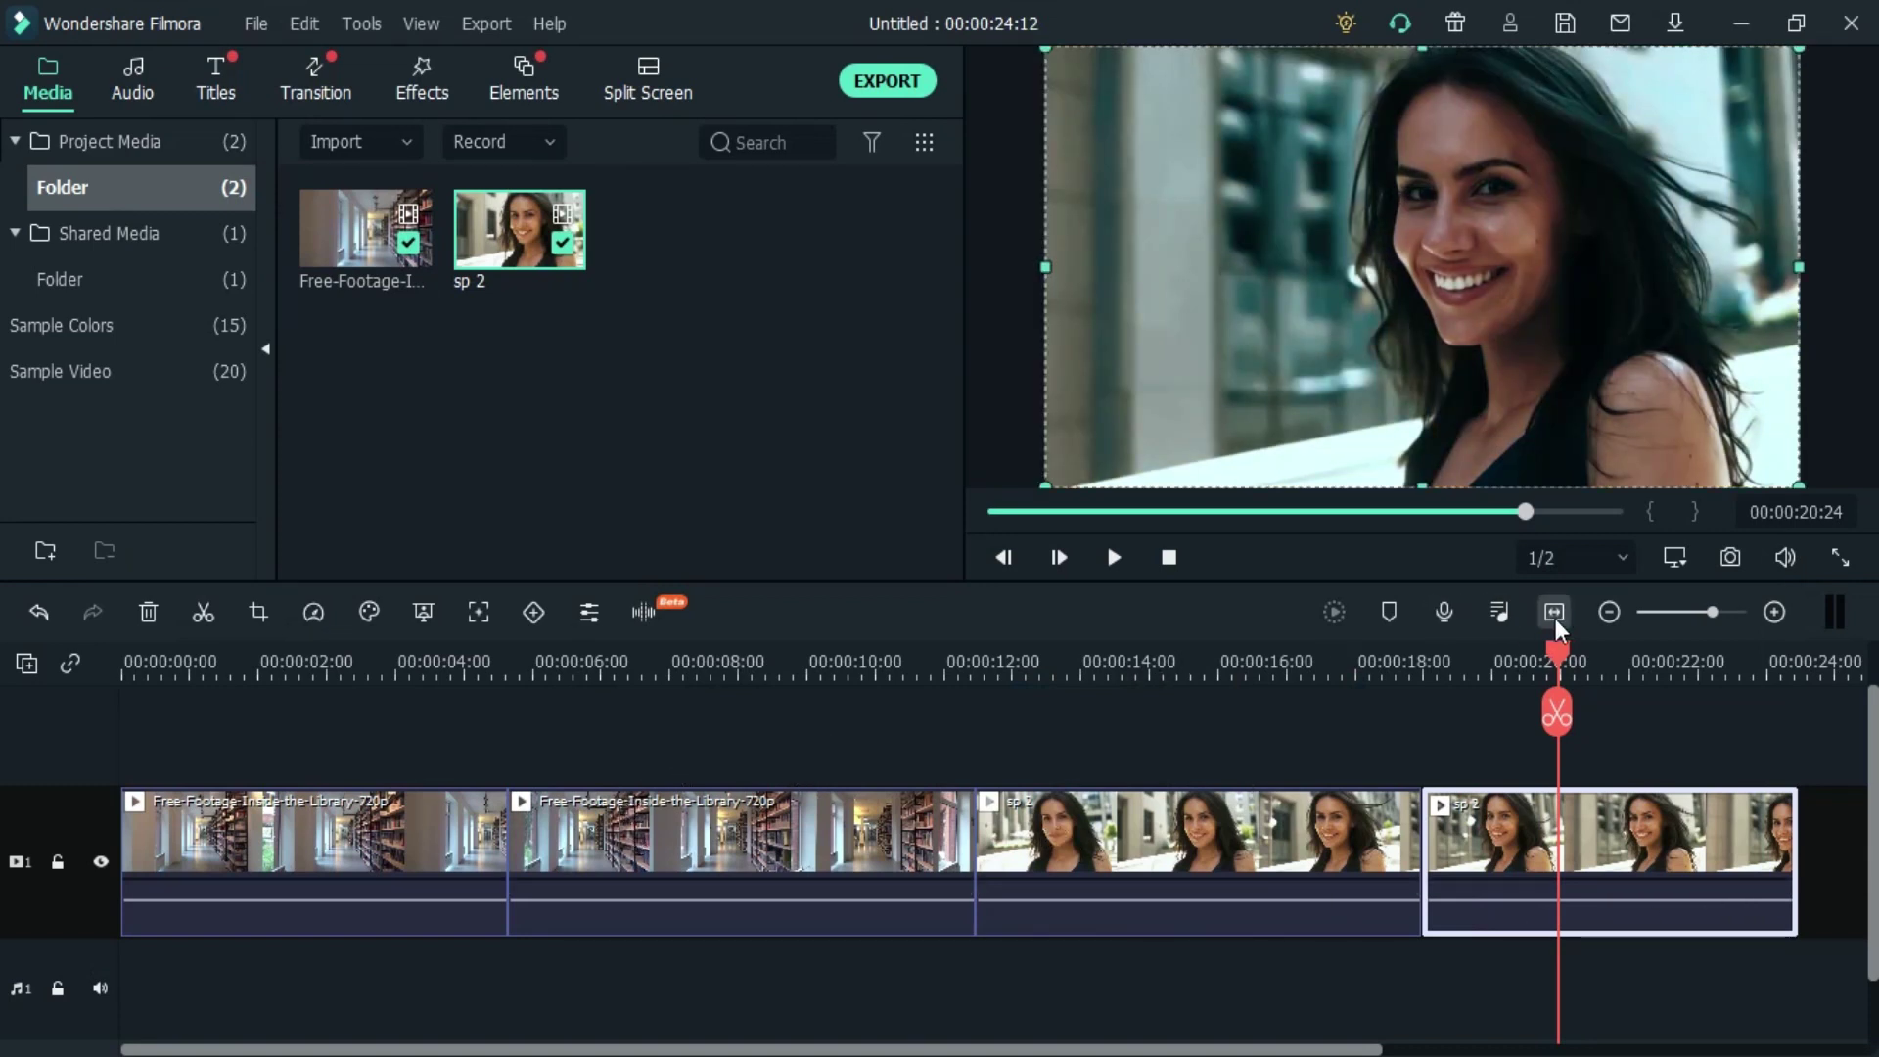
Preview Slideshow transitions including Erase, Erase Slide, Linear Wipe Right, Roll, Roll Clockwise and Roll Anticlockwise
{"action": "left_click", "coordinate": [311, 86]}
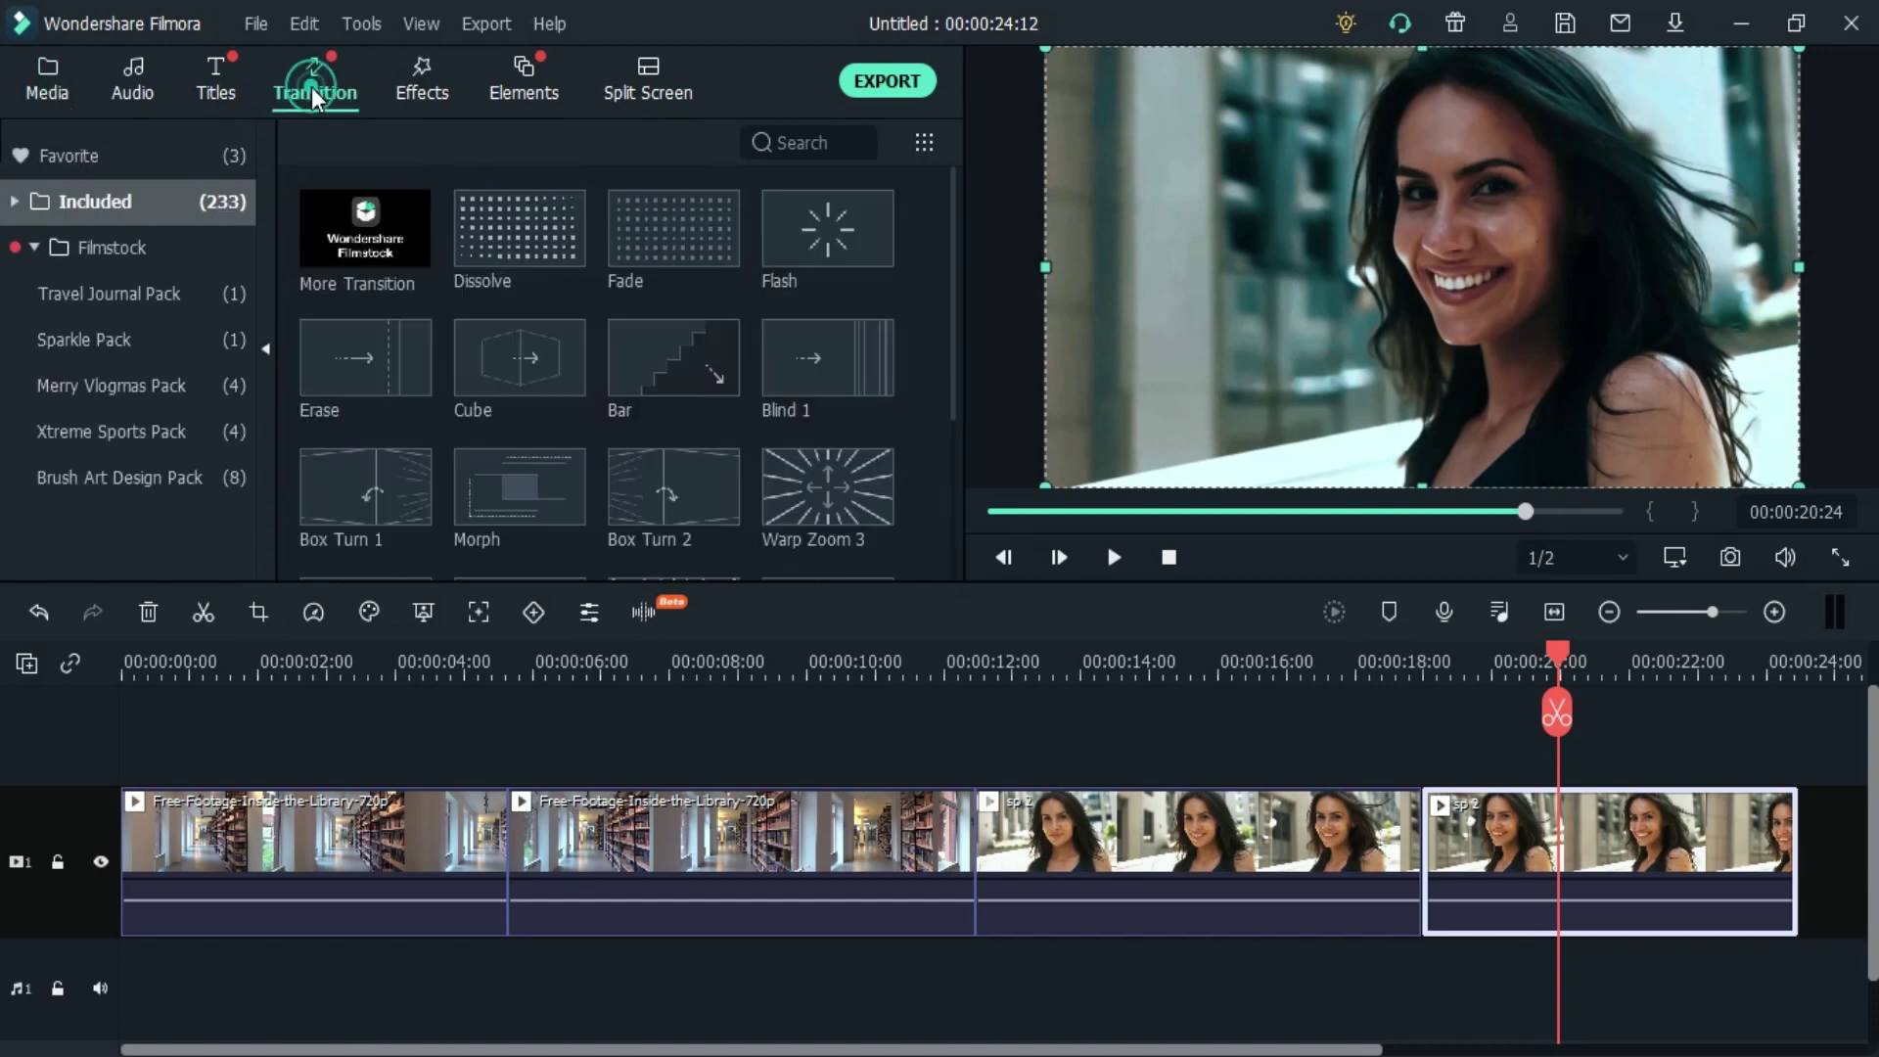
{"action": "left_click", "coordinate": [12, 202]}
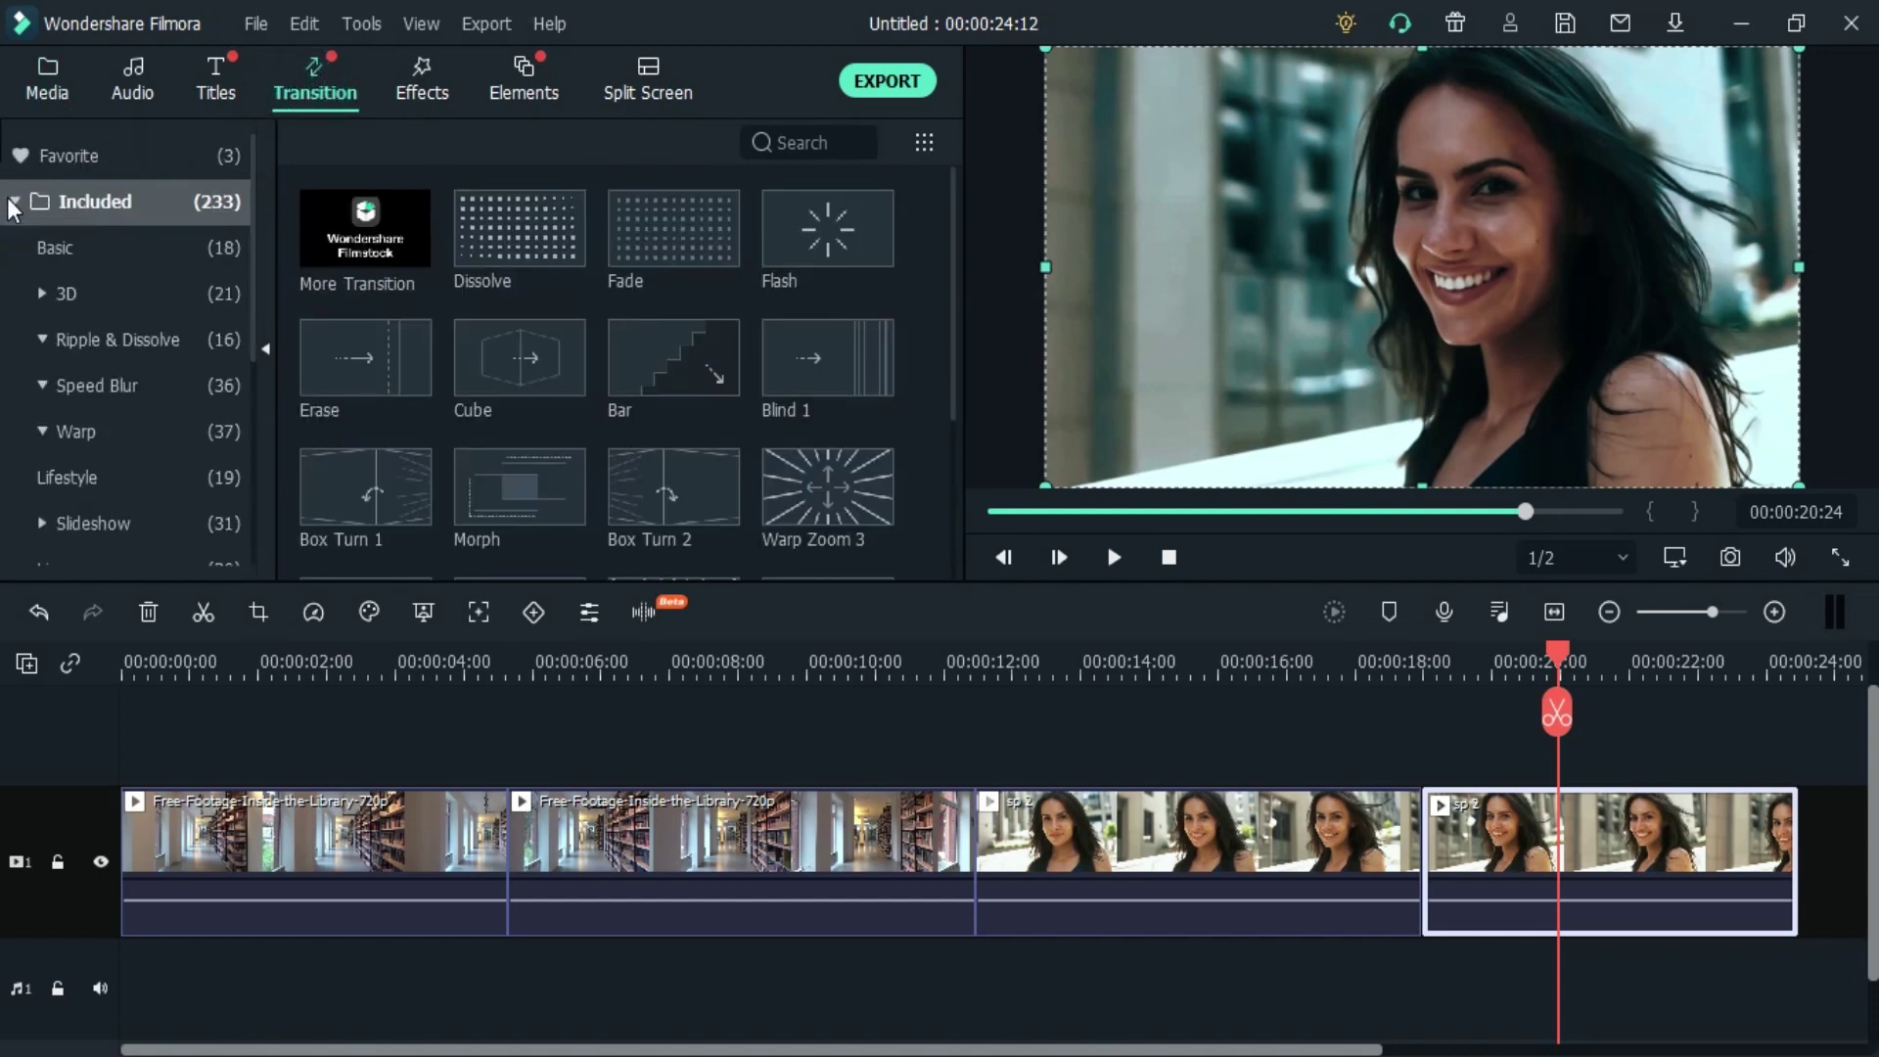
{"action": "scroll", "coordinate": [78, 508], "scroll_direction": "down", "scroll_amount": 2}
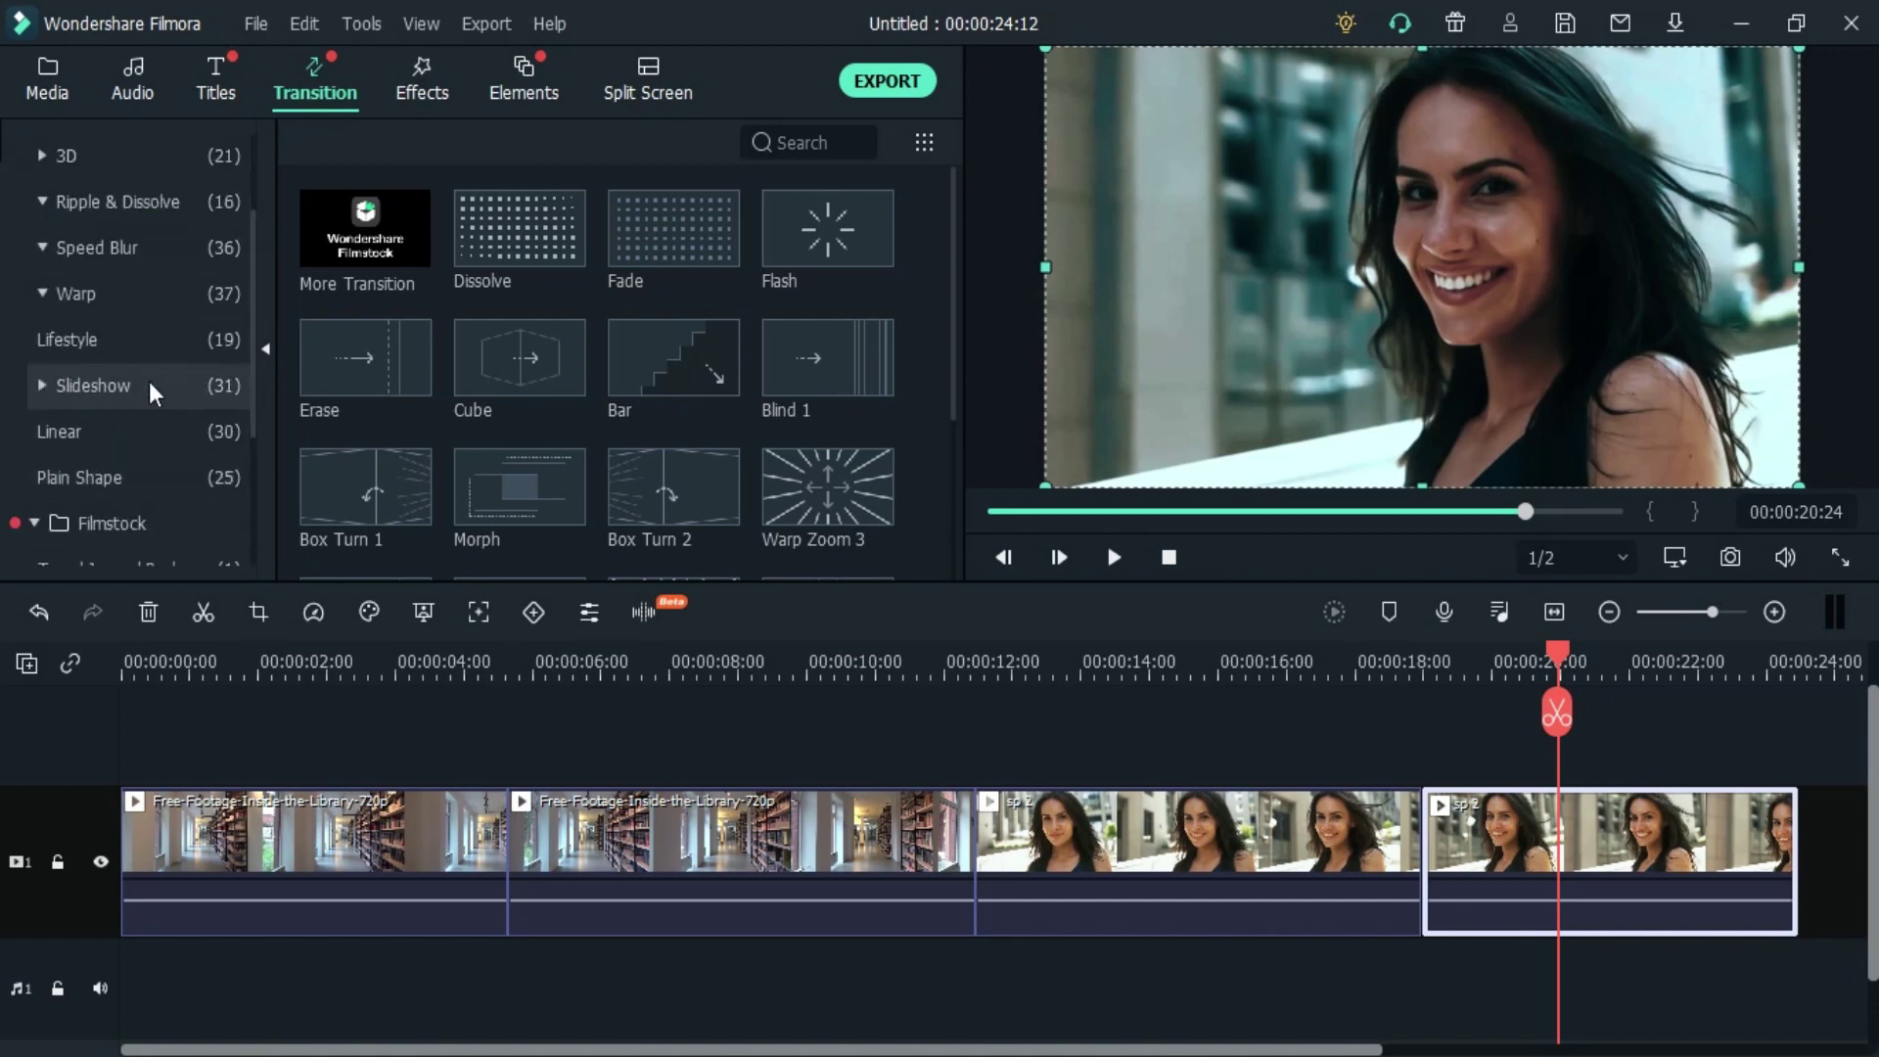
{"action": "left_click", "coordinate": [116, 388]}
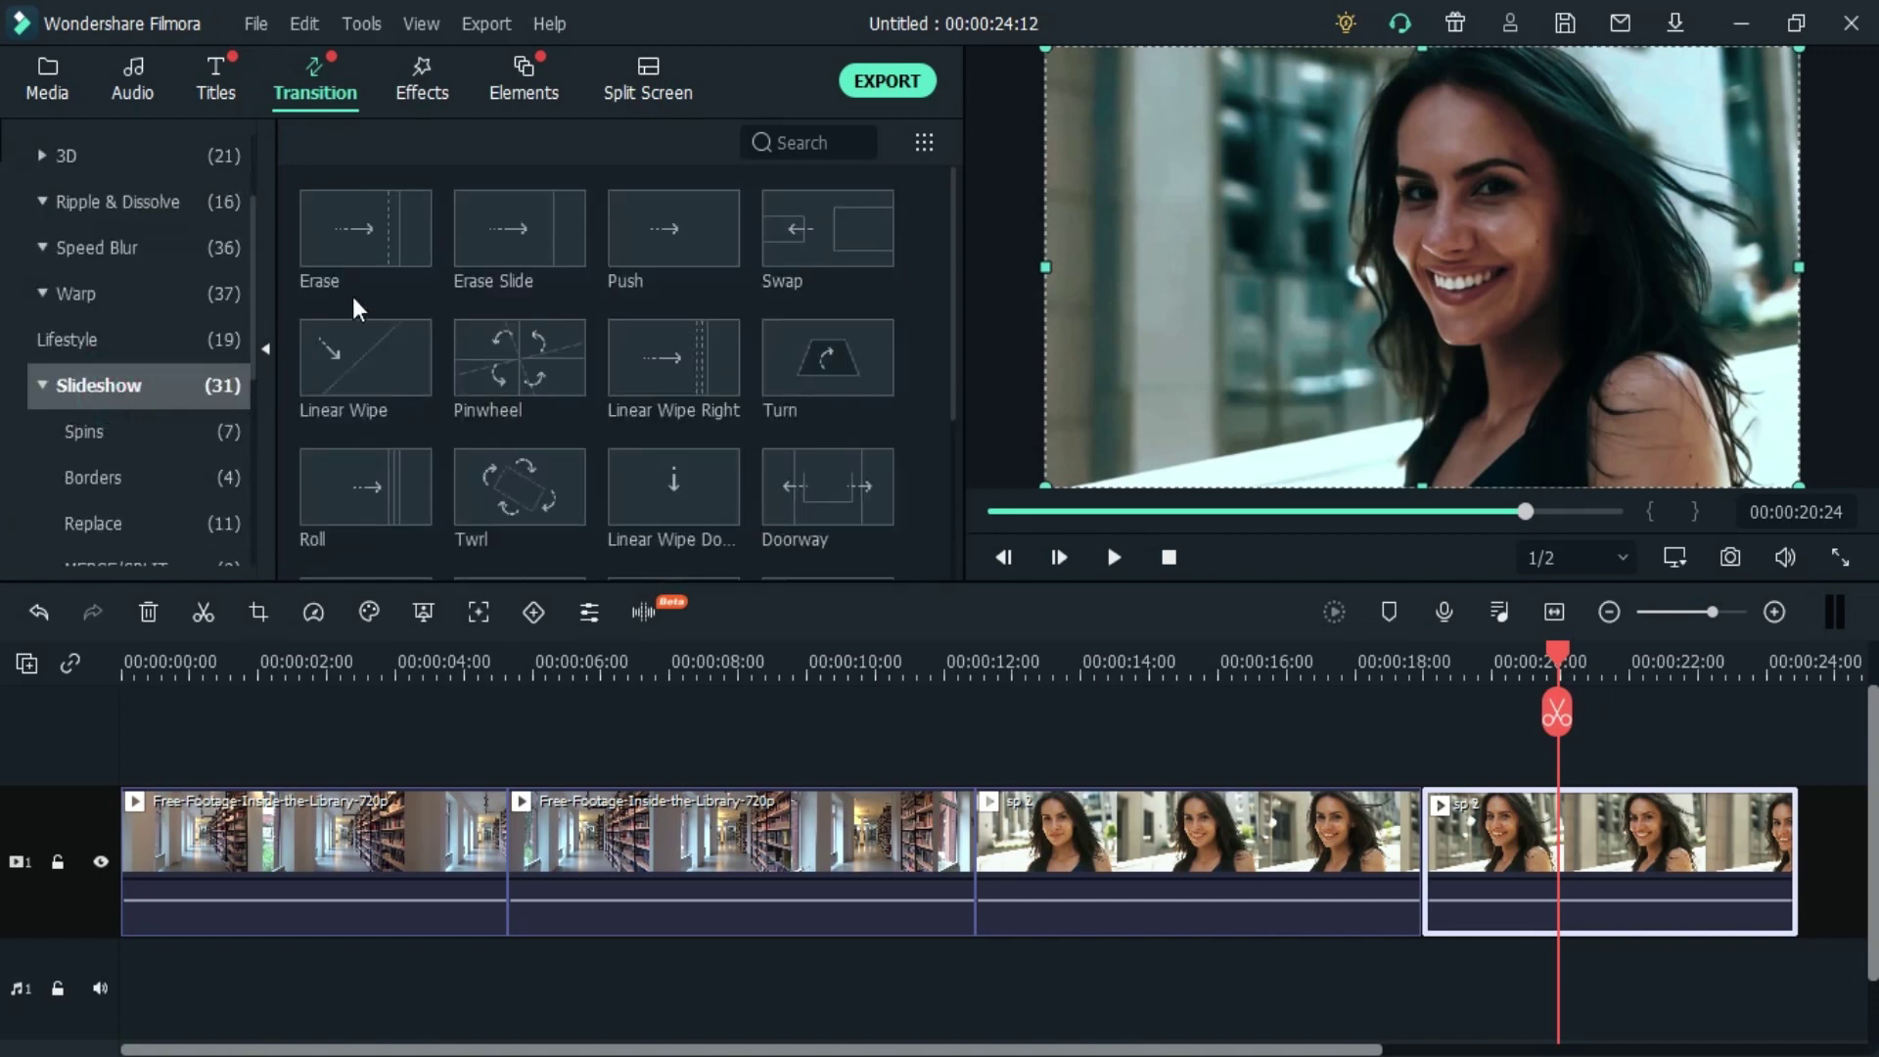
{"action": "left_click", "coordinate": [348, 256]}
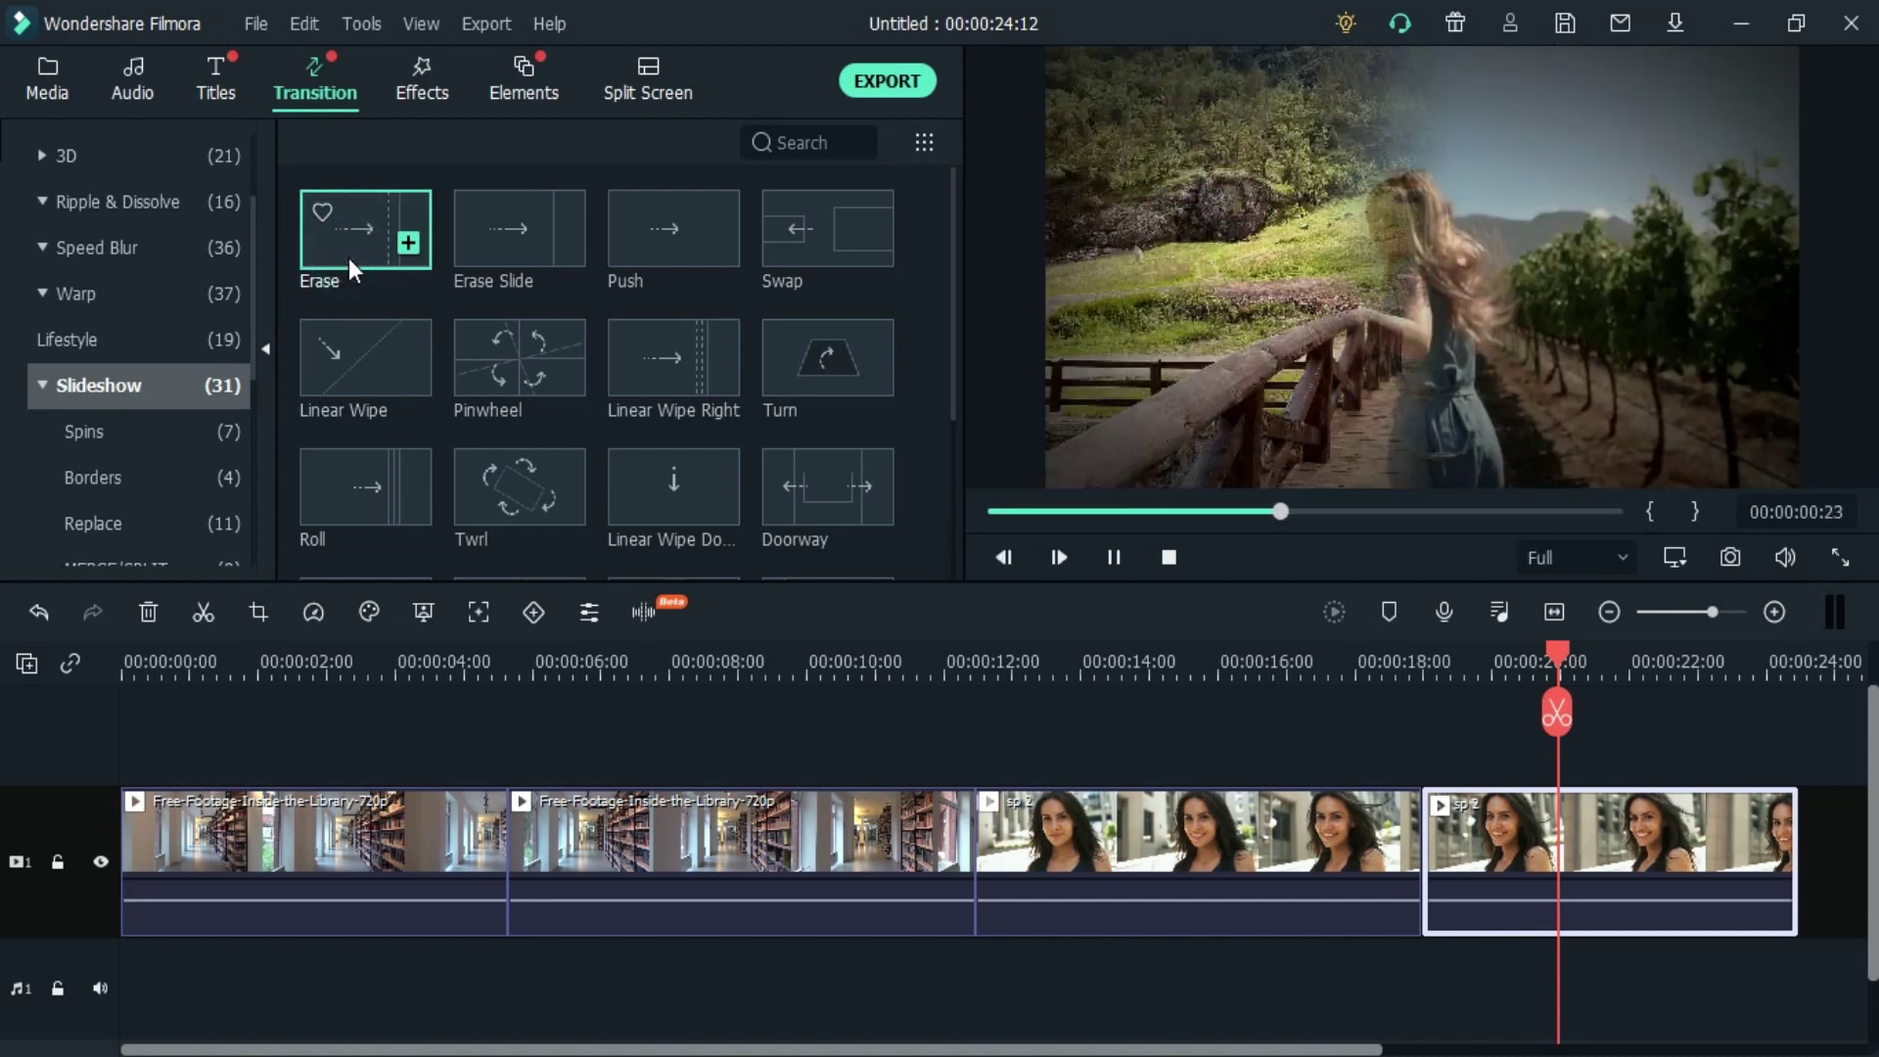
{"action": "left_click", "coordinate": [497, 257]}
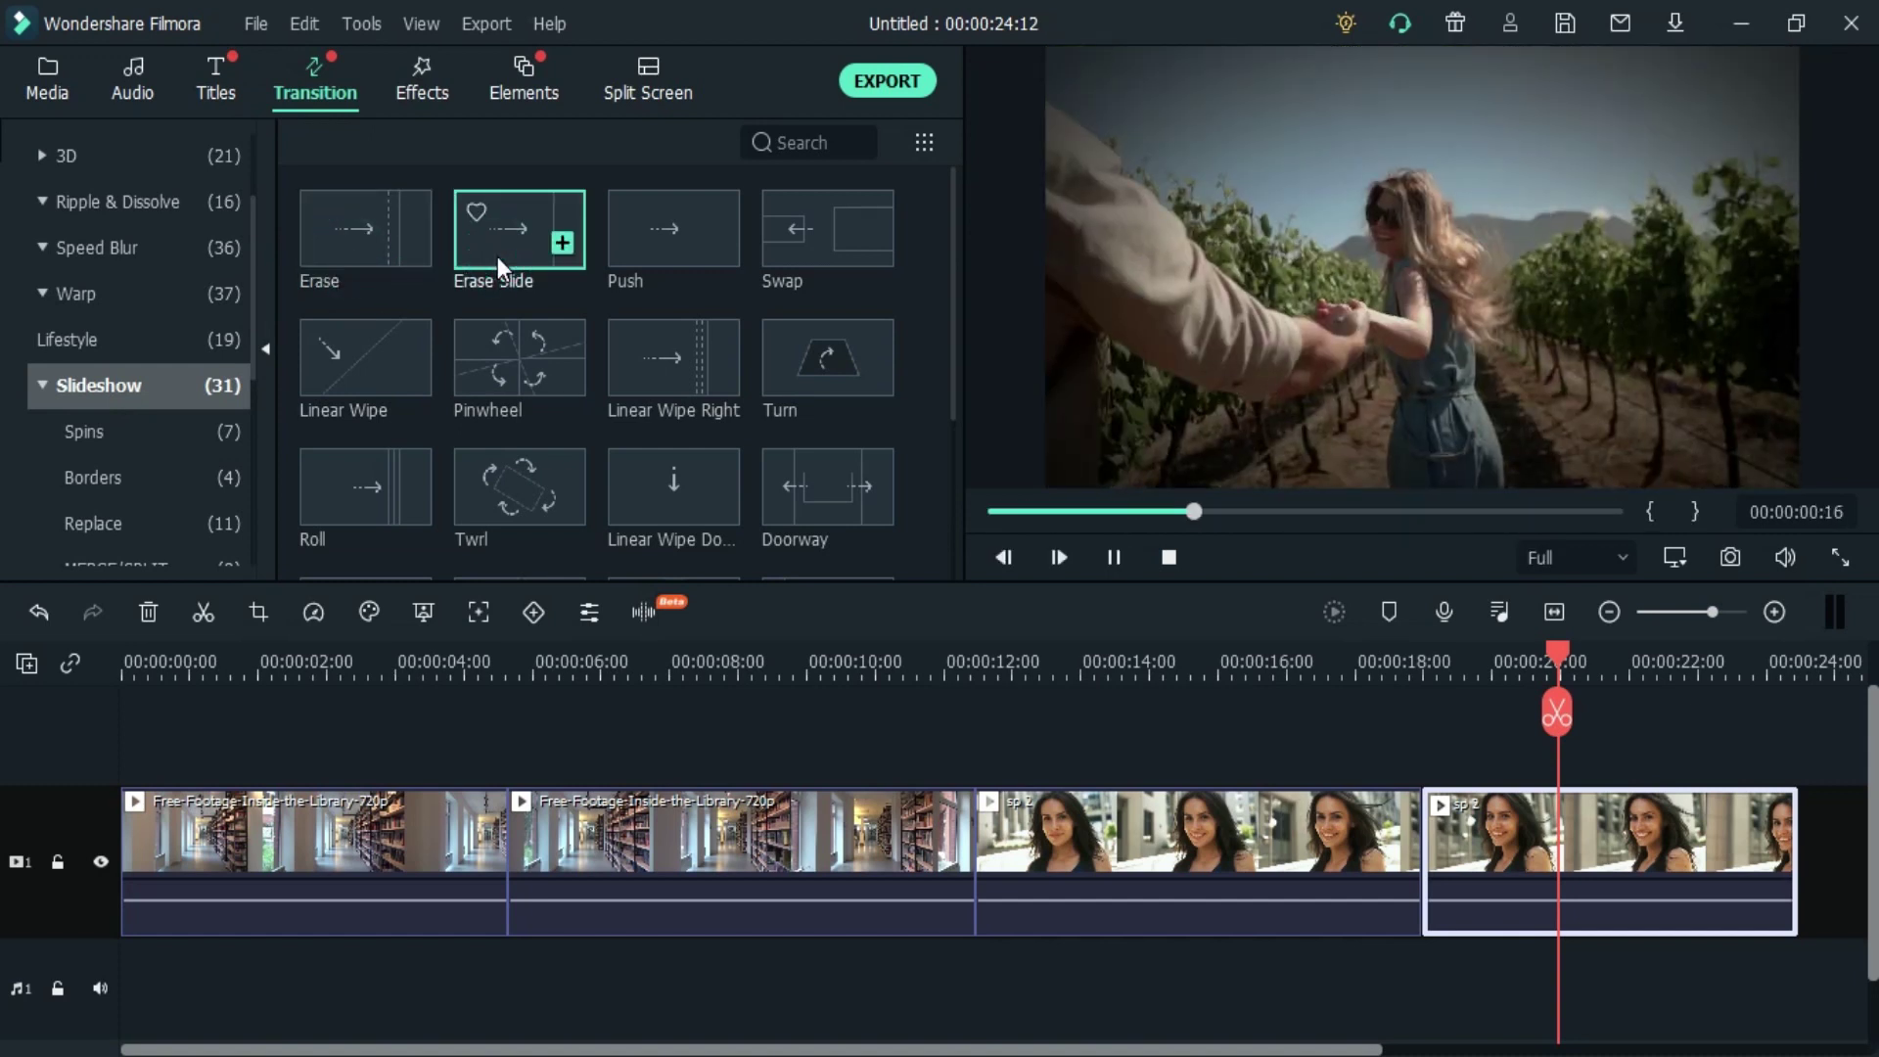
{"action": "left_click", "coordinate": [644, 398]}
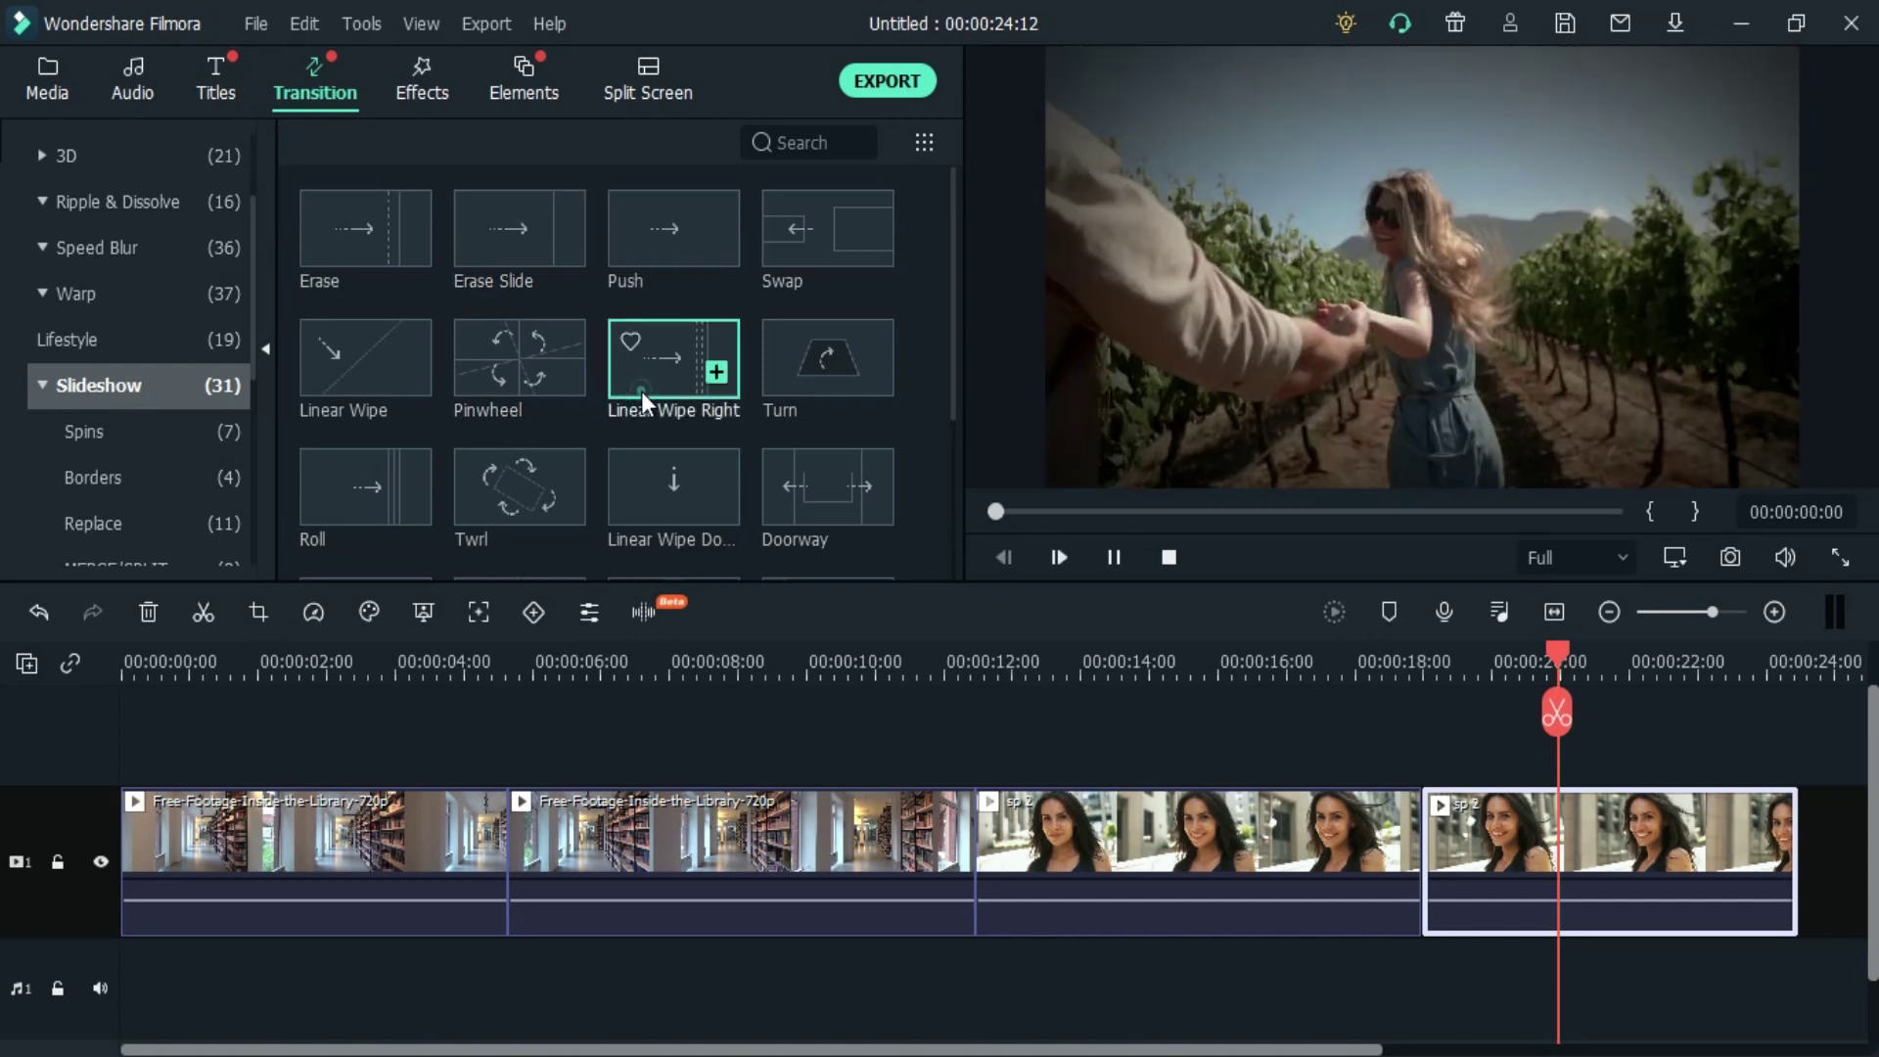
{"action": "left_click", "coordinate": [653, 519]}
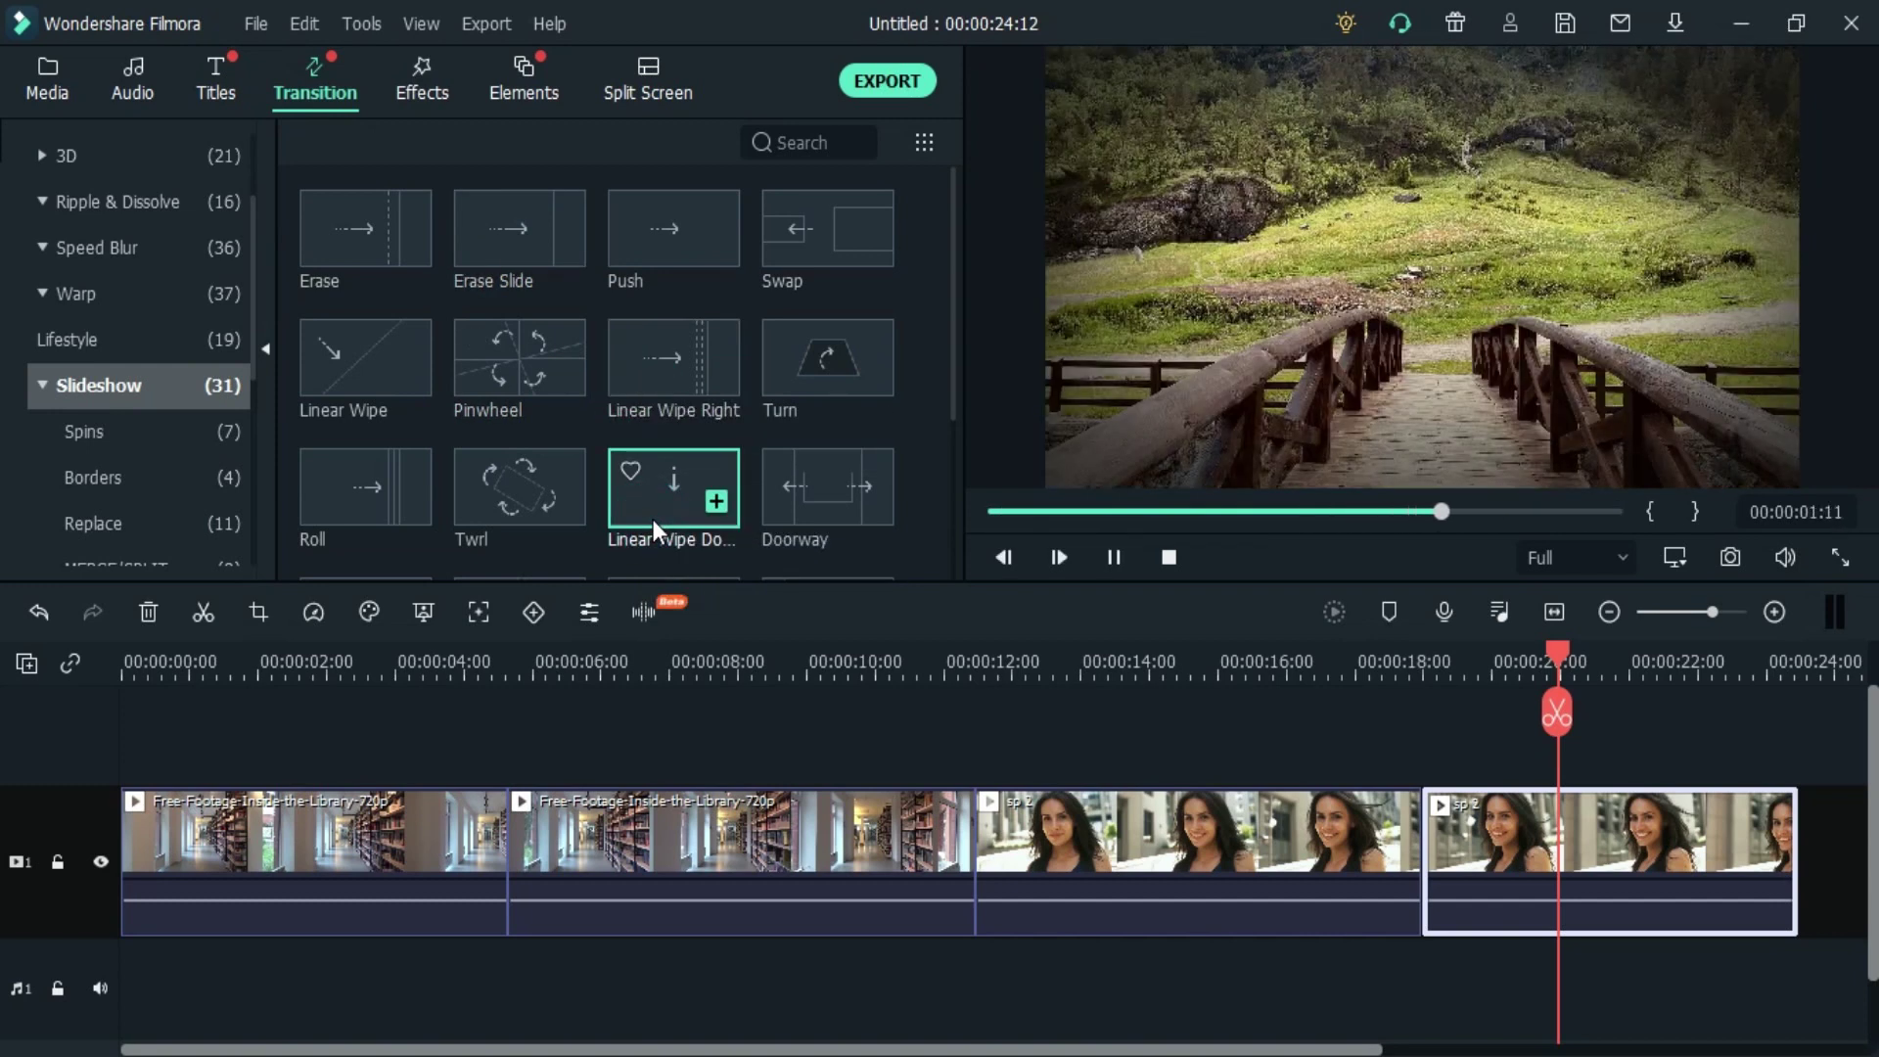
{"action": "left_click", "coordinate": [362, 493]}
{"action": "scroll", "coordinate": [417, 448], "scroll_direction": "down", "scroll_amount": 2}
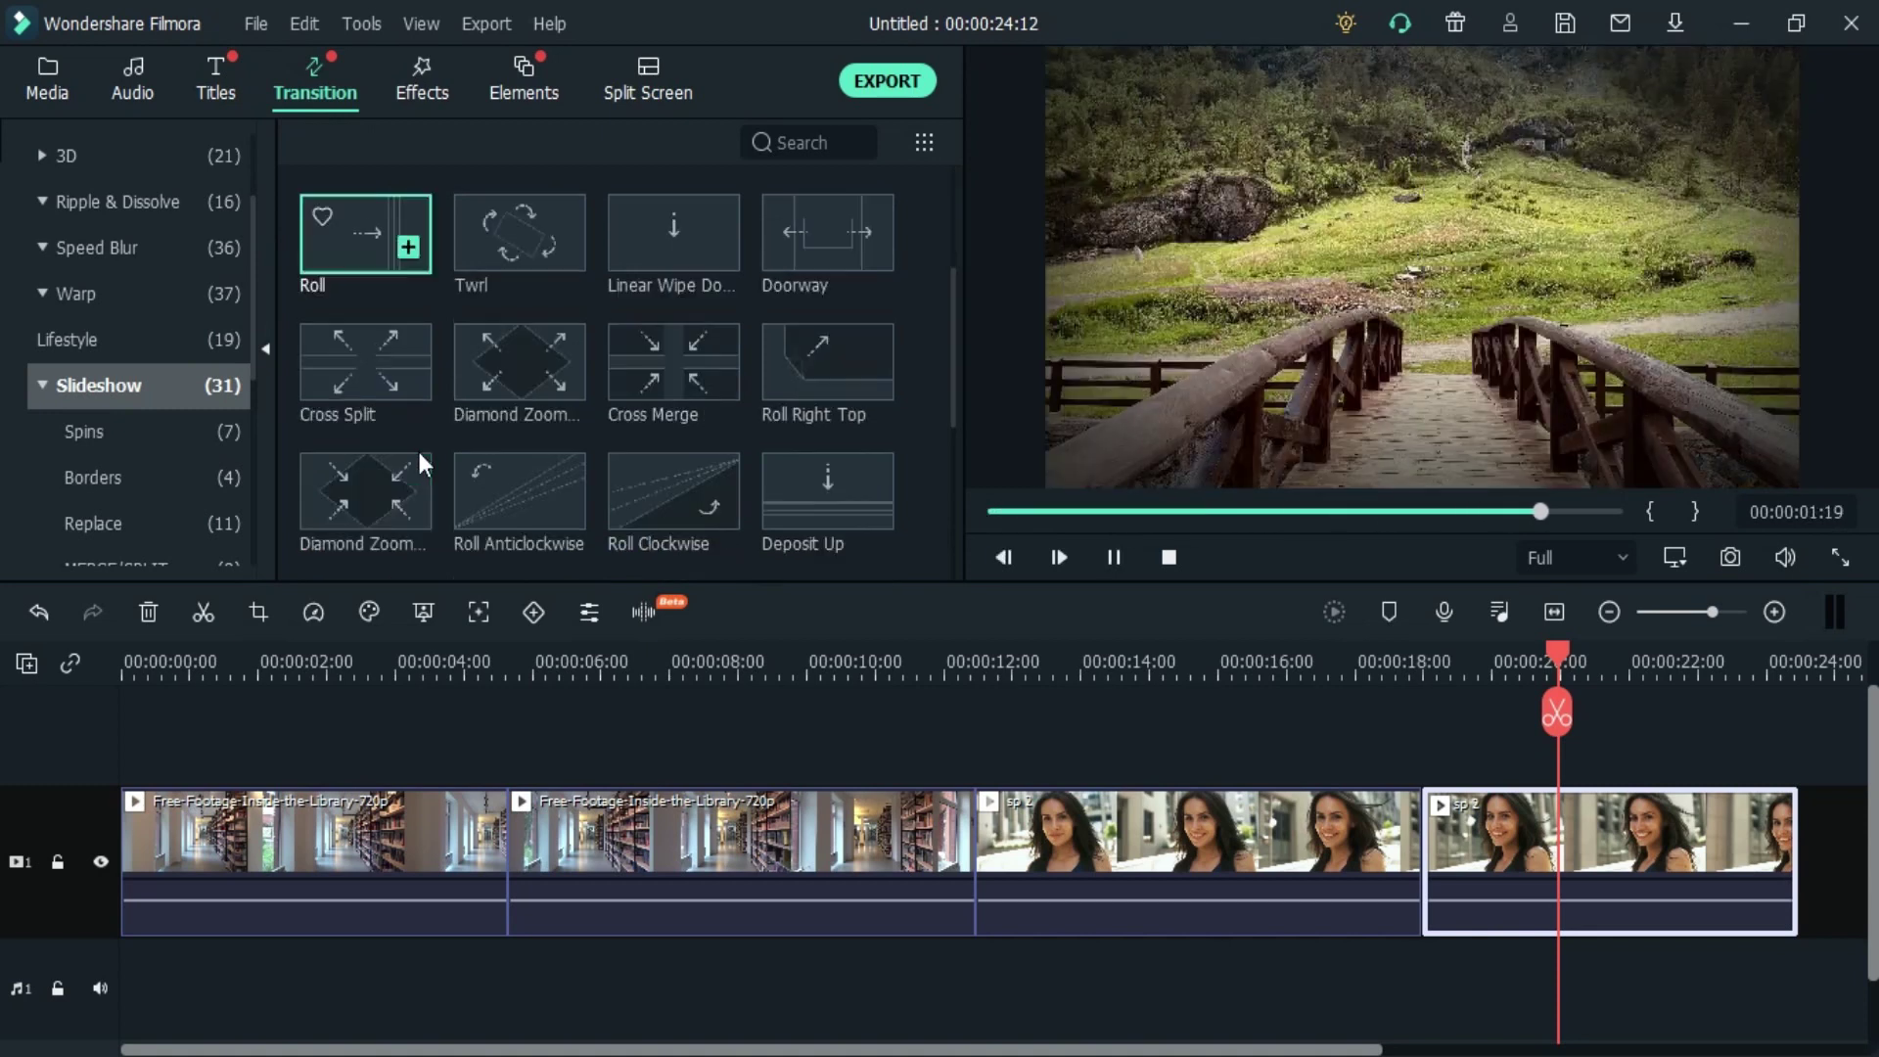
{"action": "left_click", "coordinate": [642, 280]}
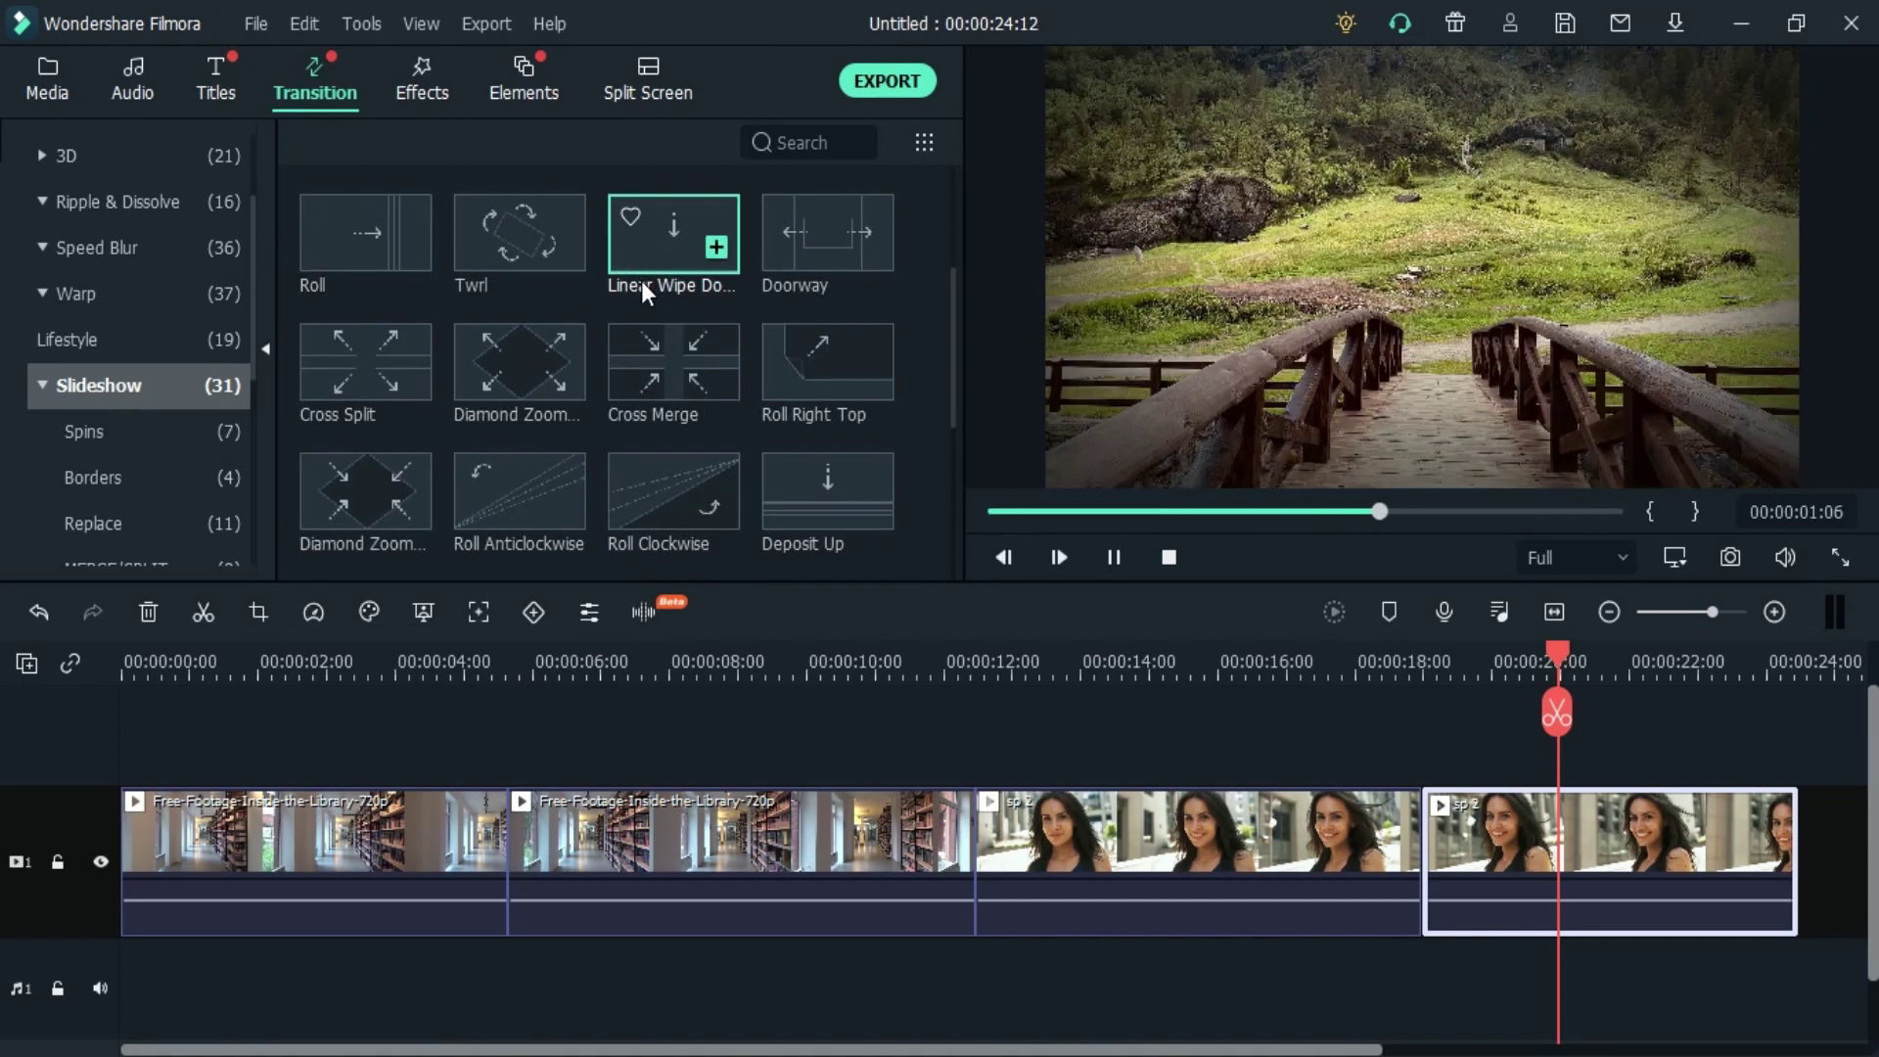
{"action": "left_click", "coordinate": [654, 530]}
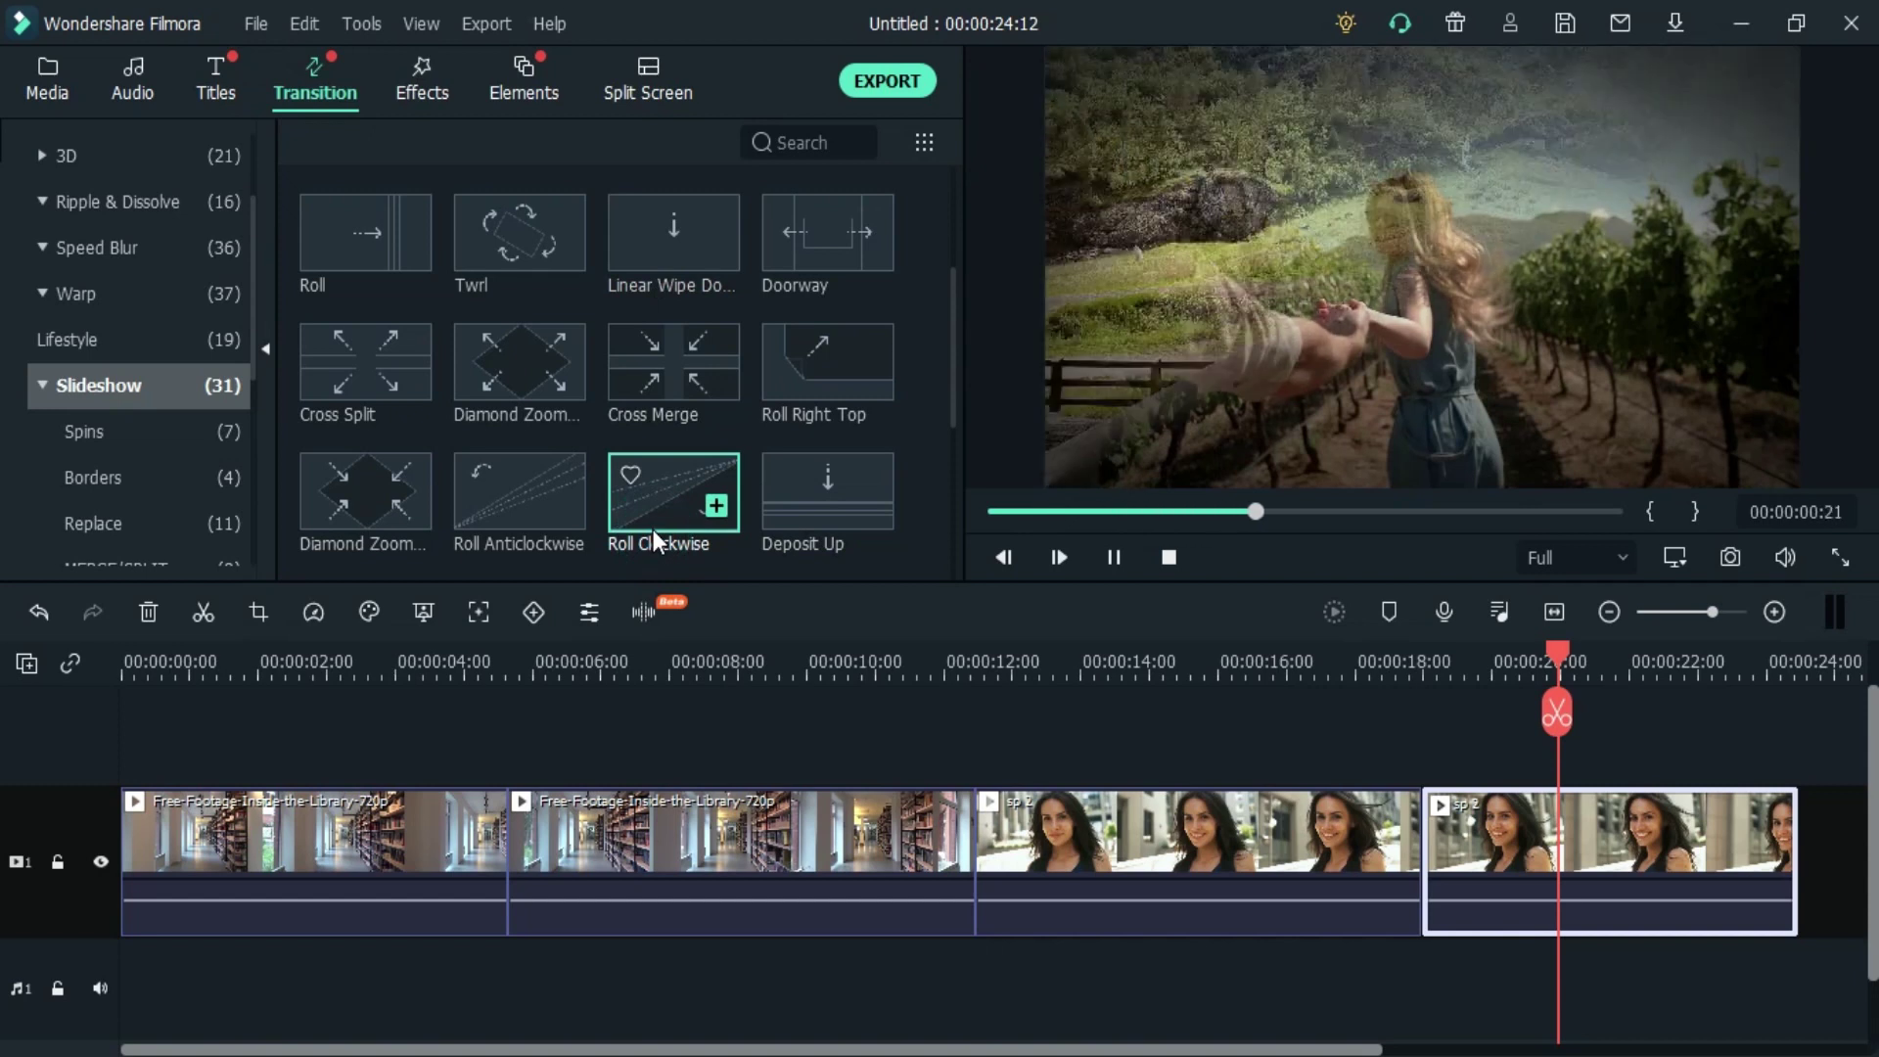
{"action": "left_click", "coordinate": [470, 527]}
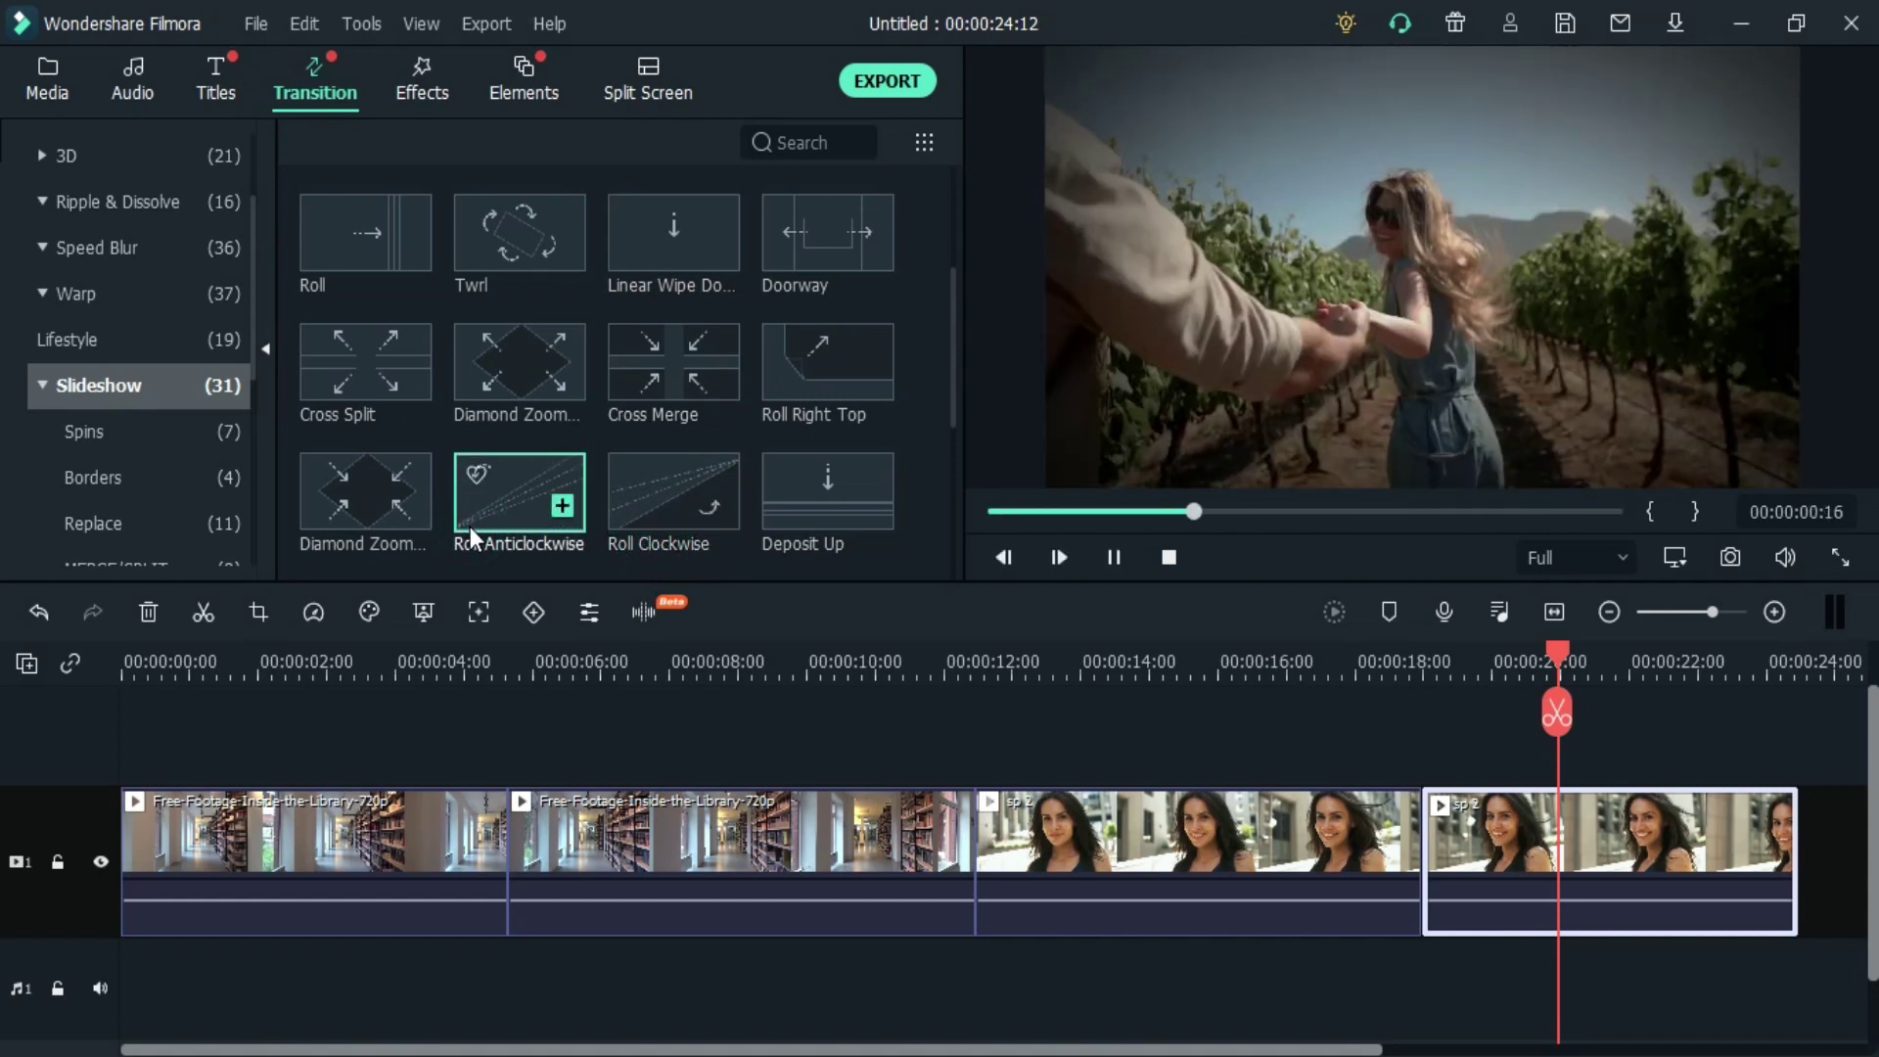
Add the Erase transition between the two library clips and between the two sp 2 clips
{"action": "scroll", "coordinate": [546, 404], "scroll_direction": "up", "scroll_amount": 2}
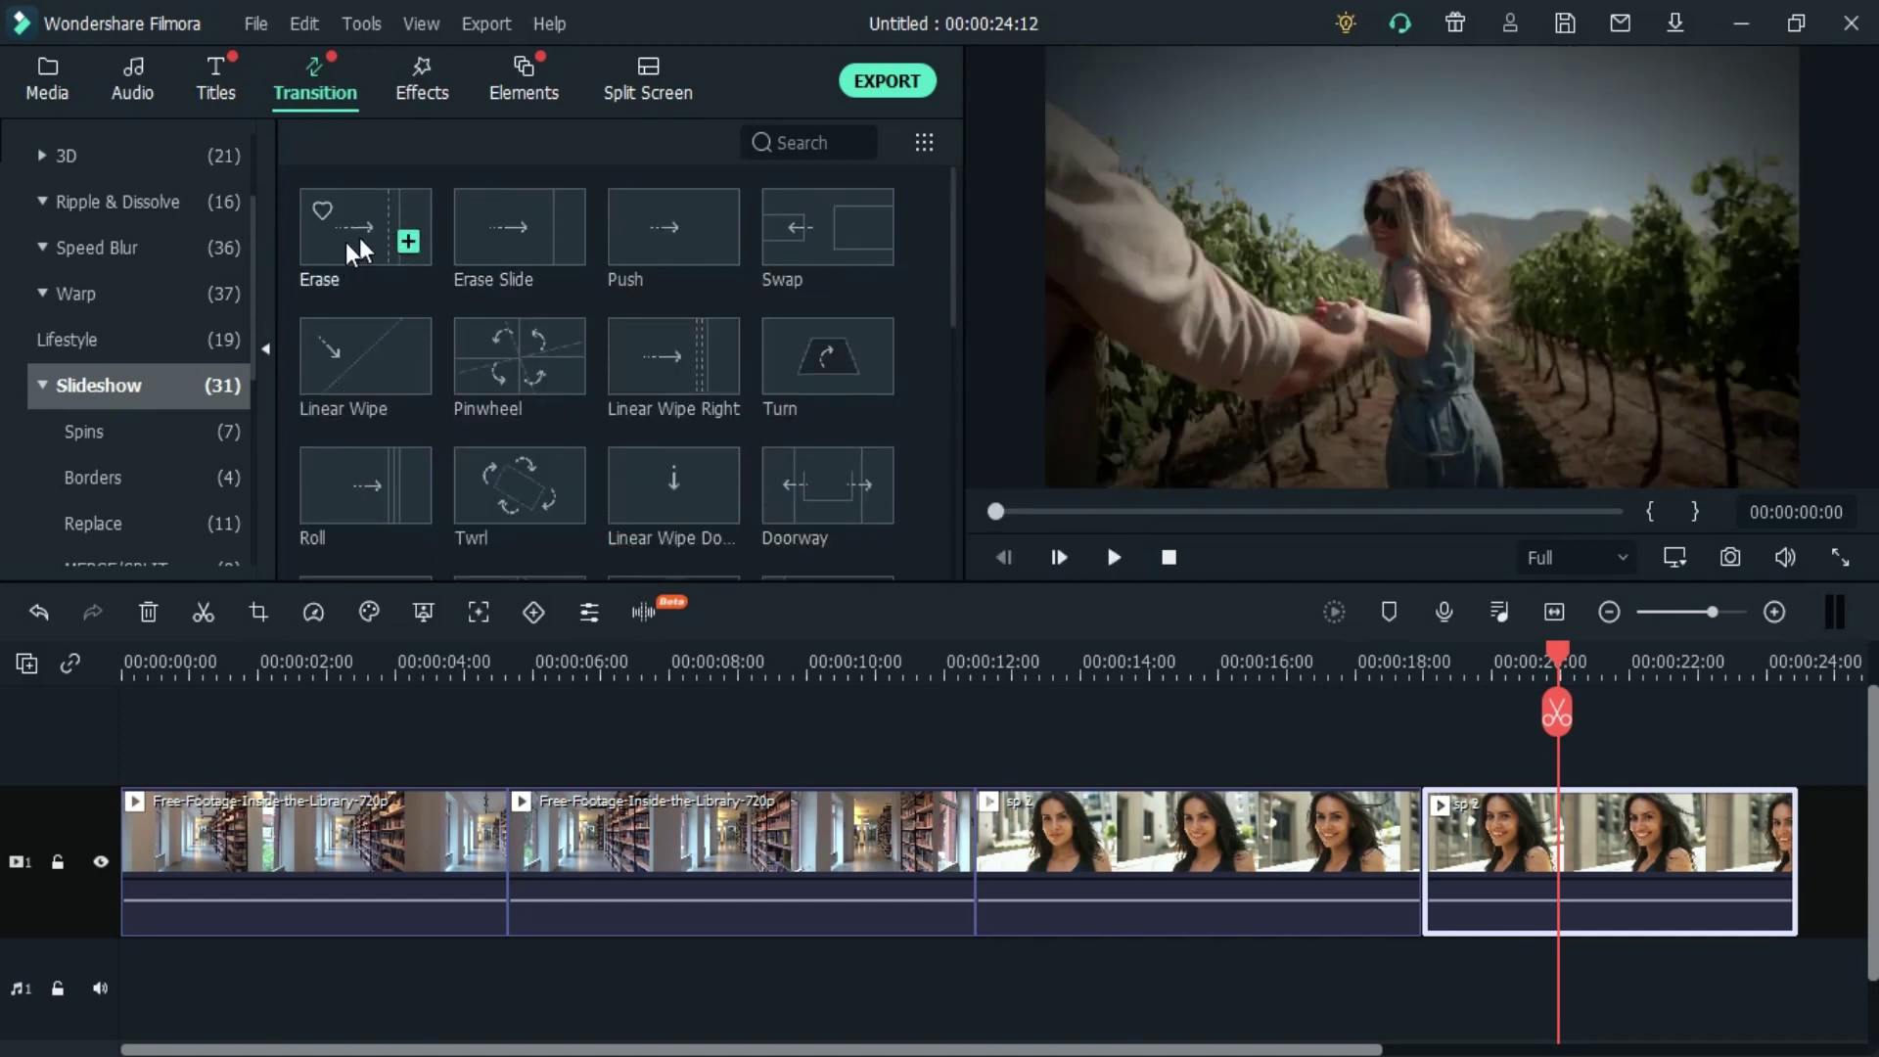
{"action": "left_click_drag", "start_coordinate": [344, 247], "coordinate": [485, 833]}
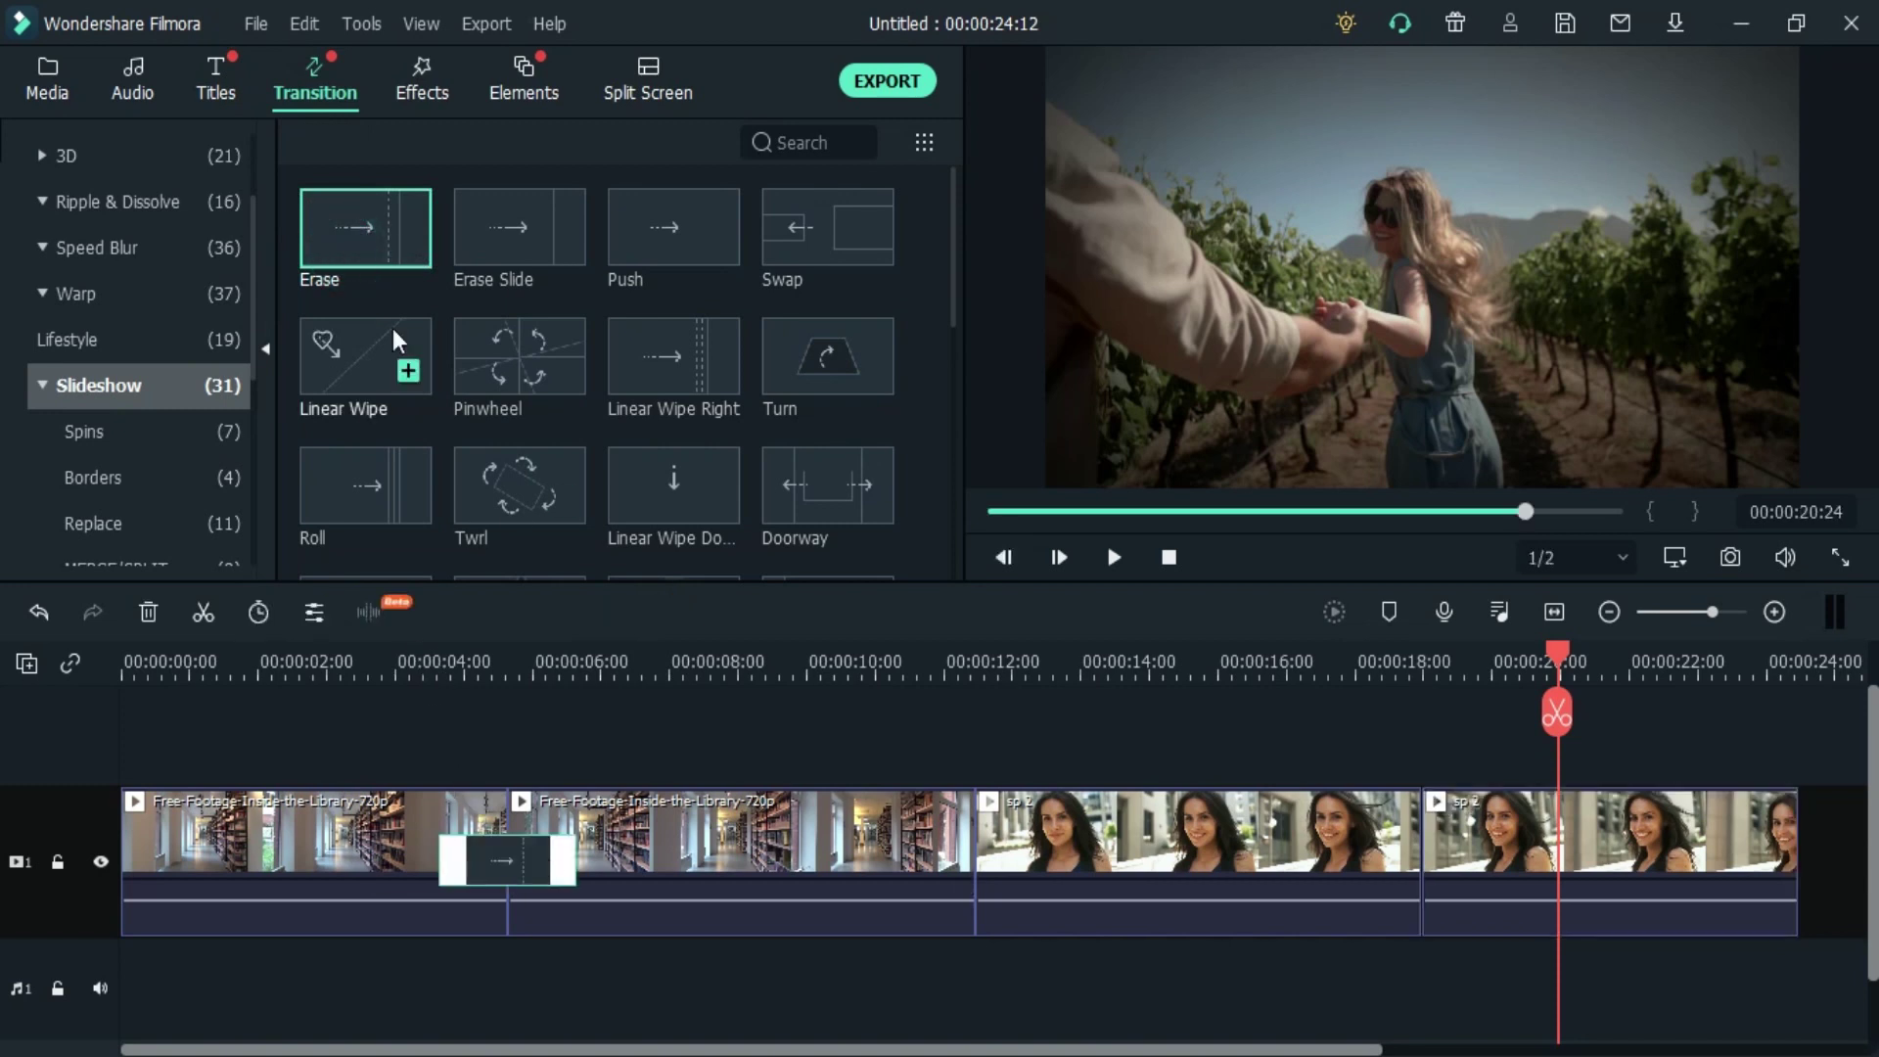
{"action": "left_click_drag", "start_coordinate": [362, 249], "coordinate": [1390, 824]}
Render the timeline preview and play the sequence from the start to check both Erase transitions
{"action": "left_click", "coordinate": [1334, 612]}
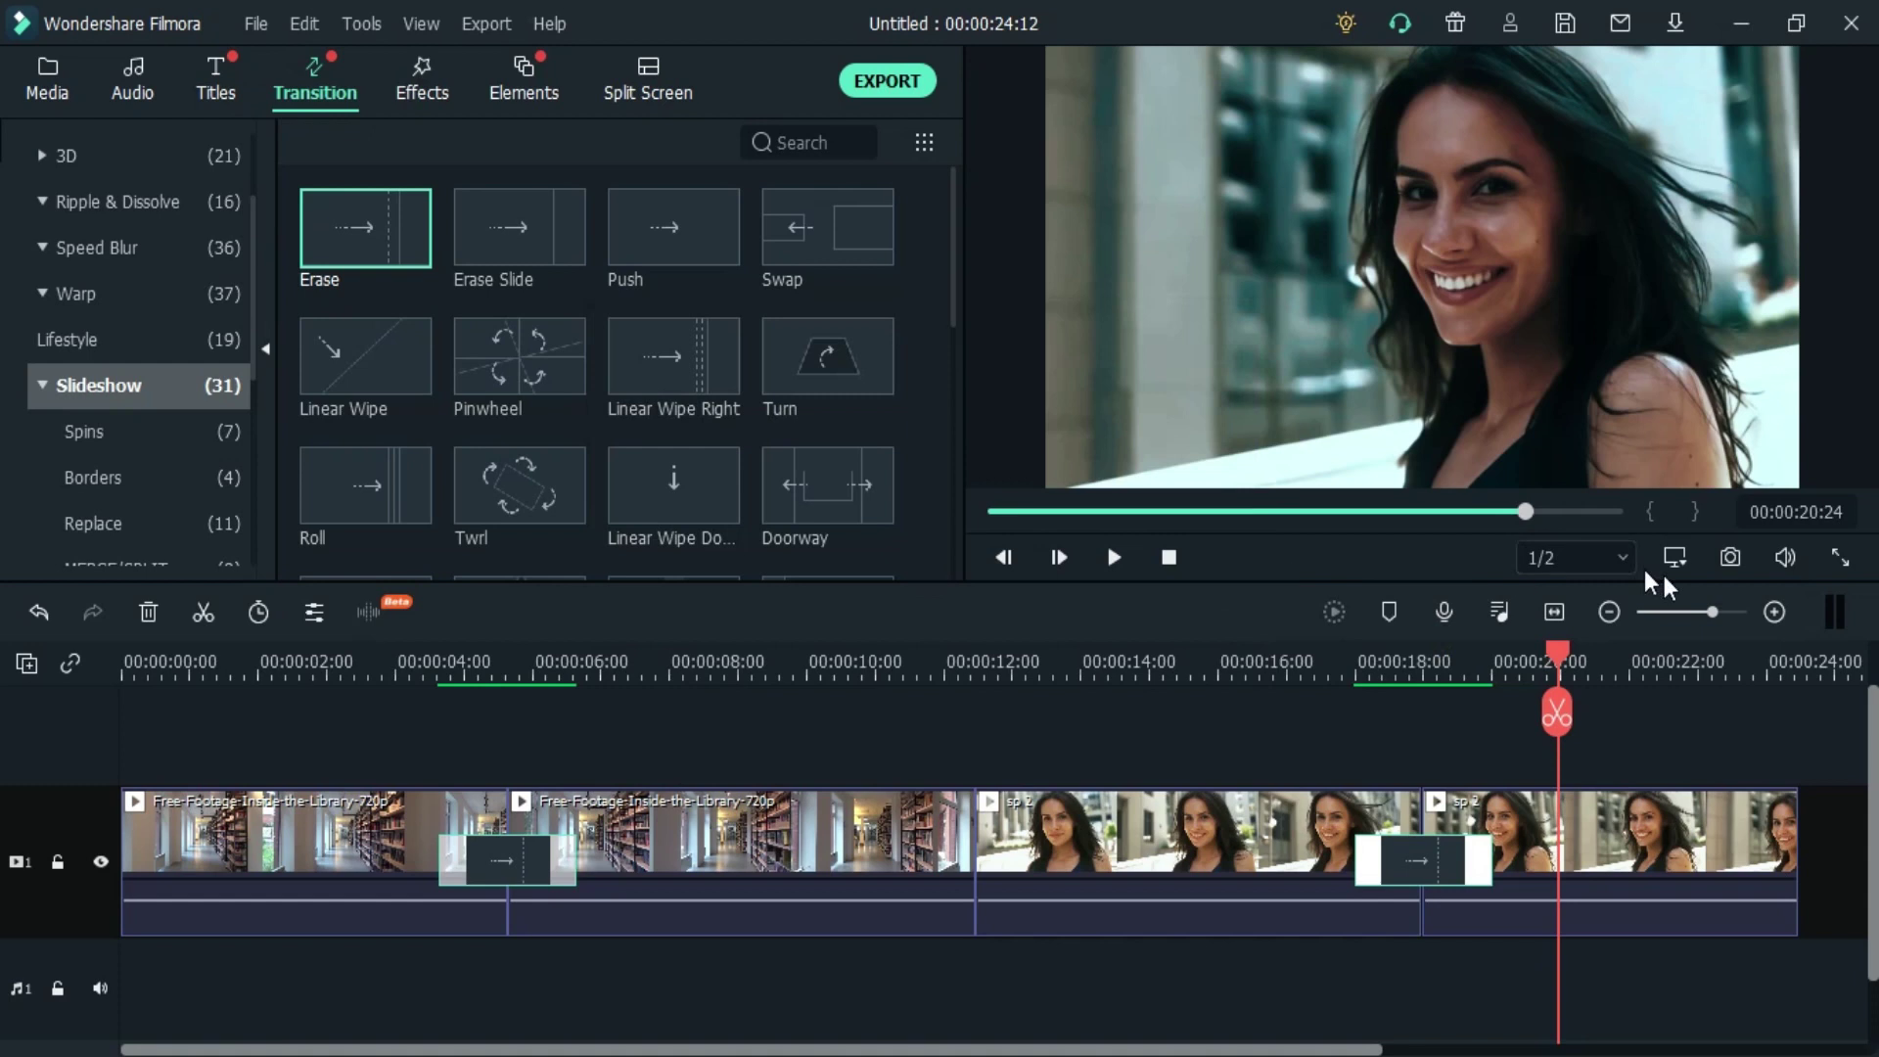
{"action": "left_click", "coordinate": [1611, 612]}
{"action": "left_click", "coordinate": [1167, 558]}
{"action": "left_click", "coordinate": [1113, 559]}
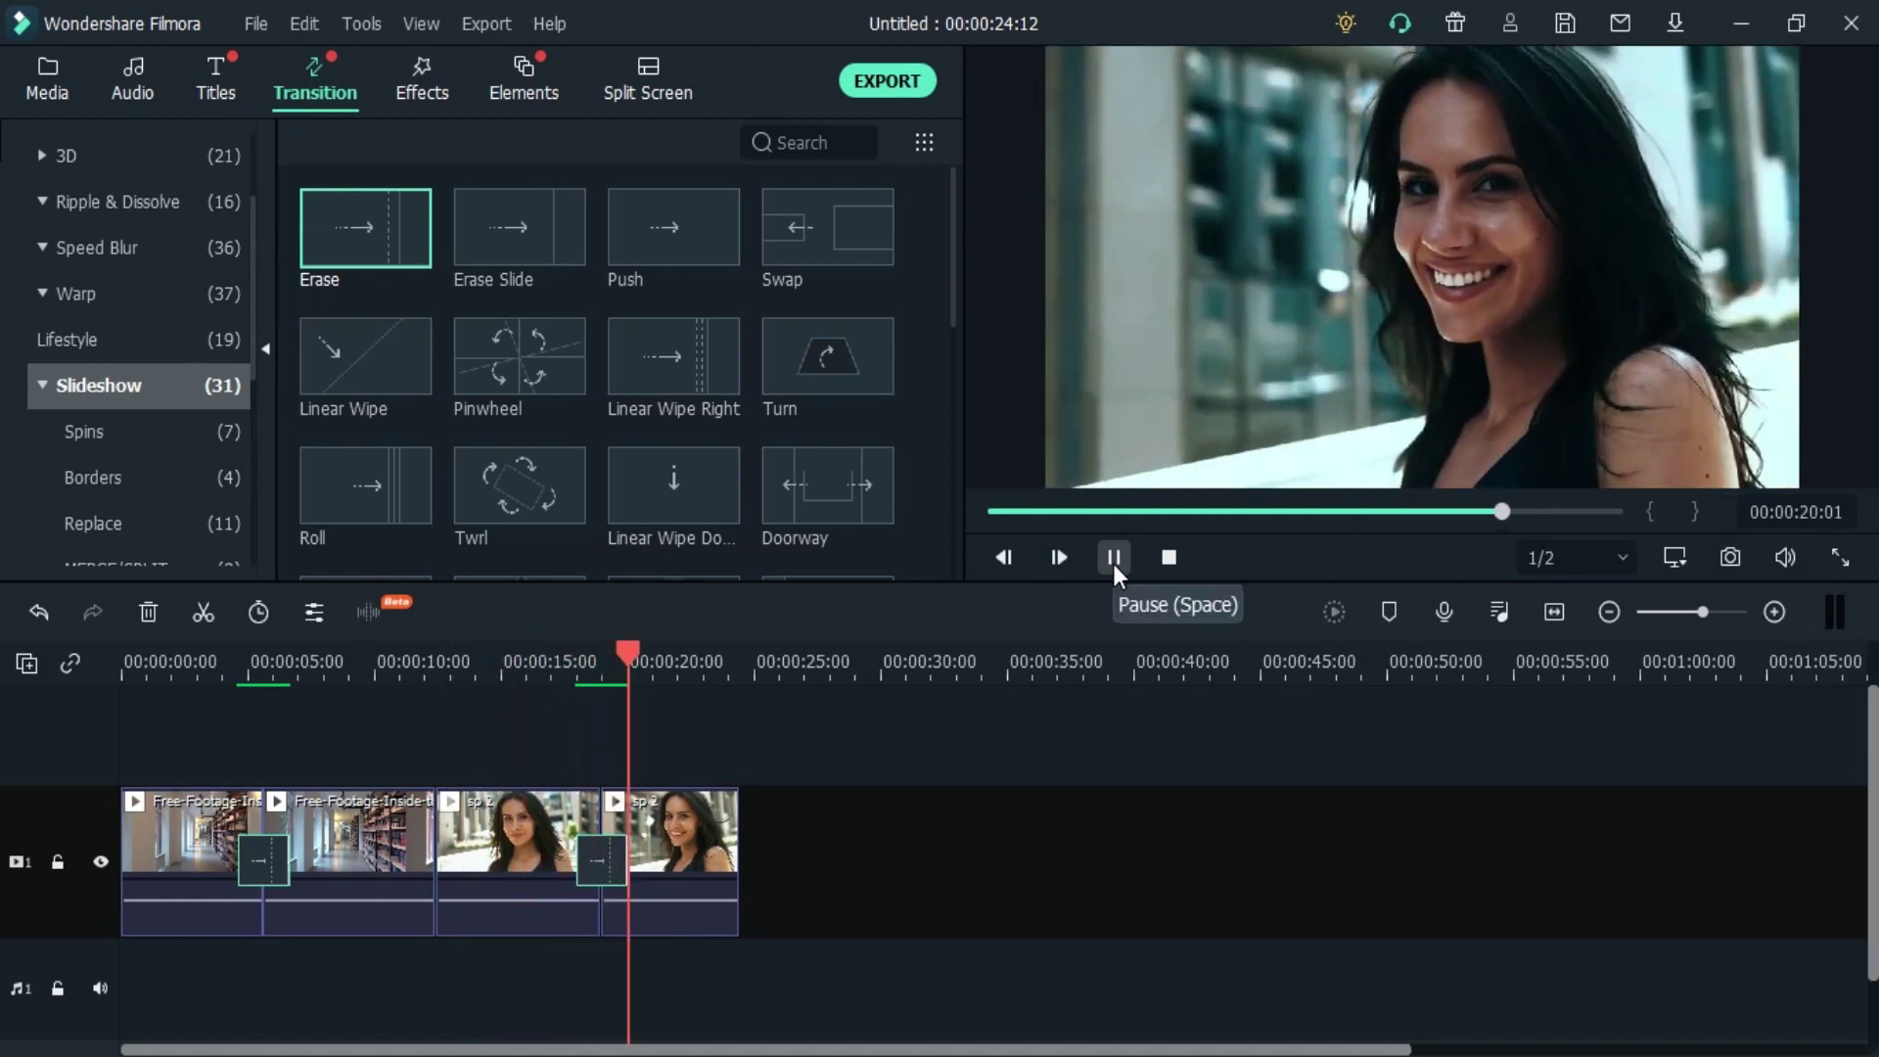
{"action": "left_click", "coordinate": [1114, 558]}
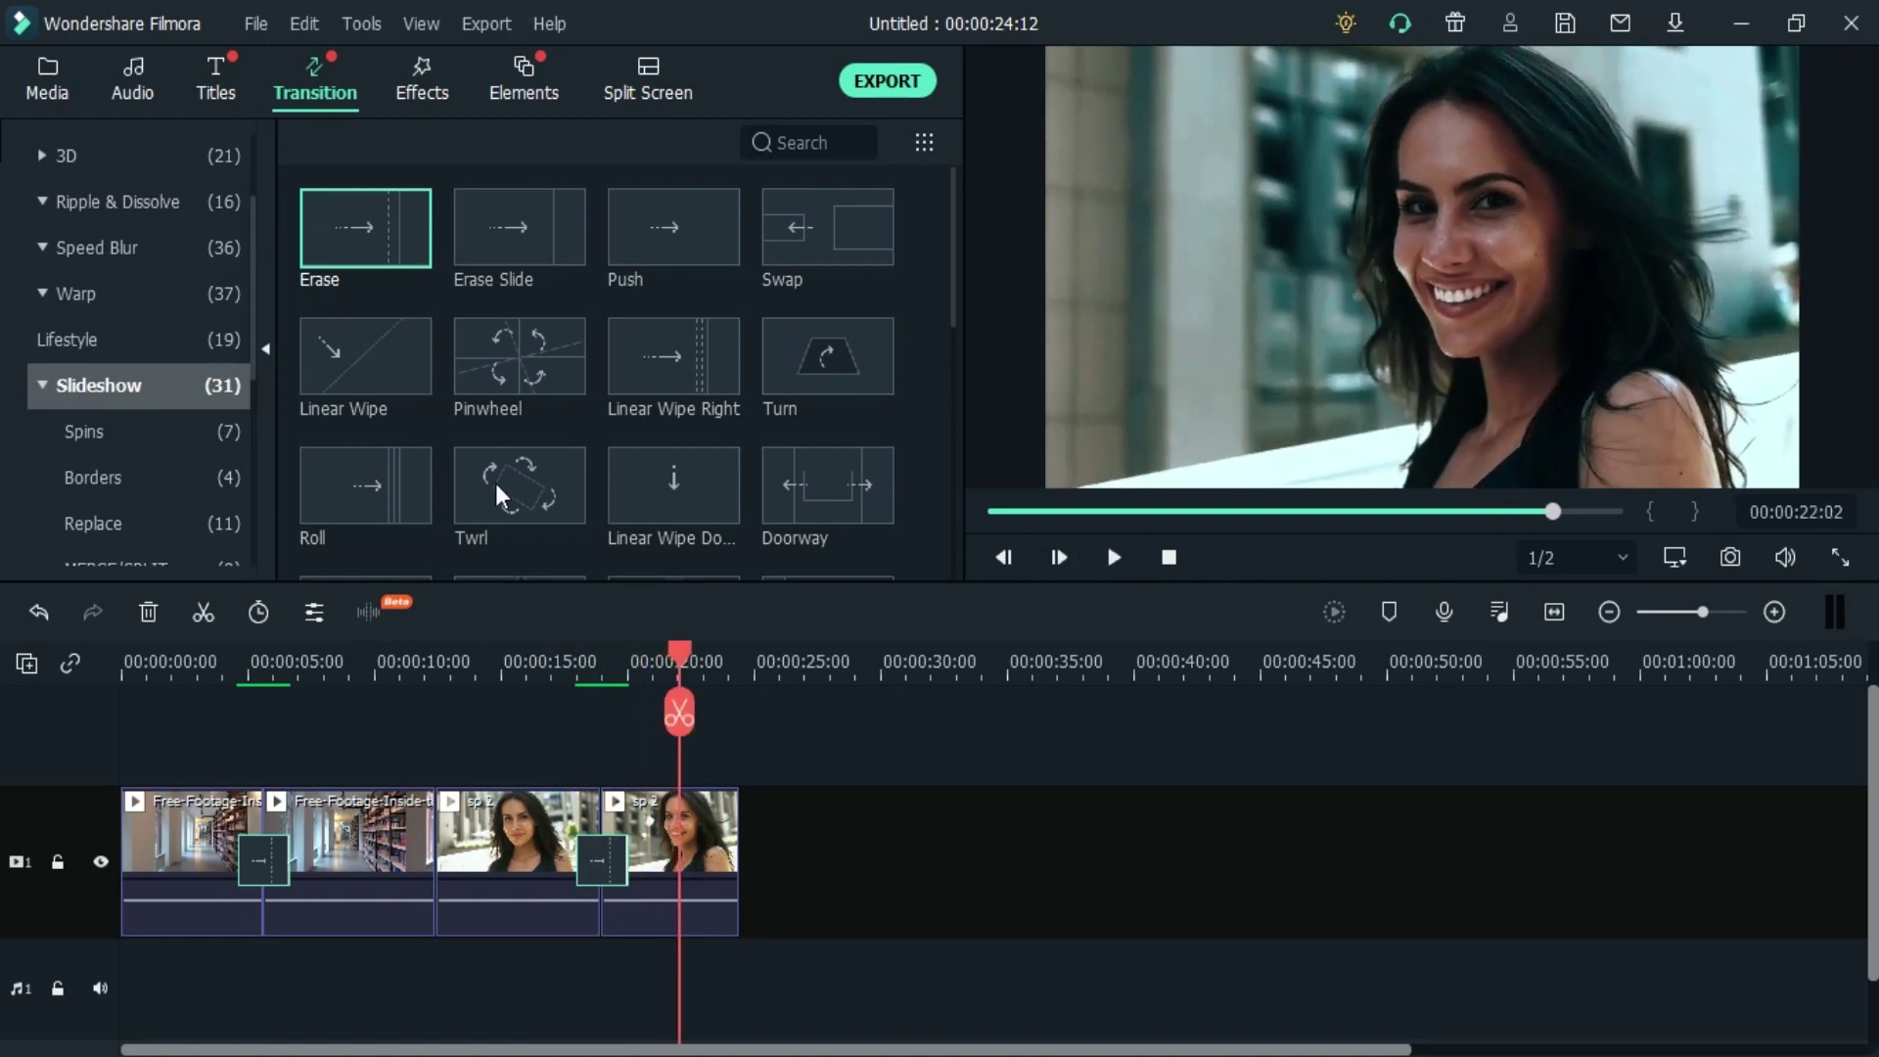
Replace the transition between the two sp 2 clips with the downward Linear Wipe and render its preview
{"action": "left_click_drag", "start_coordinate": [665, 513], "coordinate": [606, 862]}
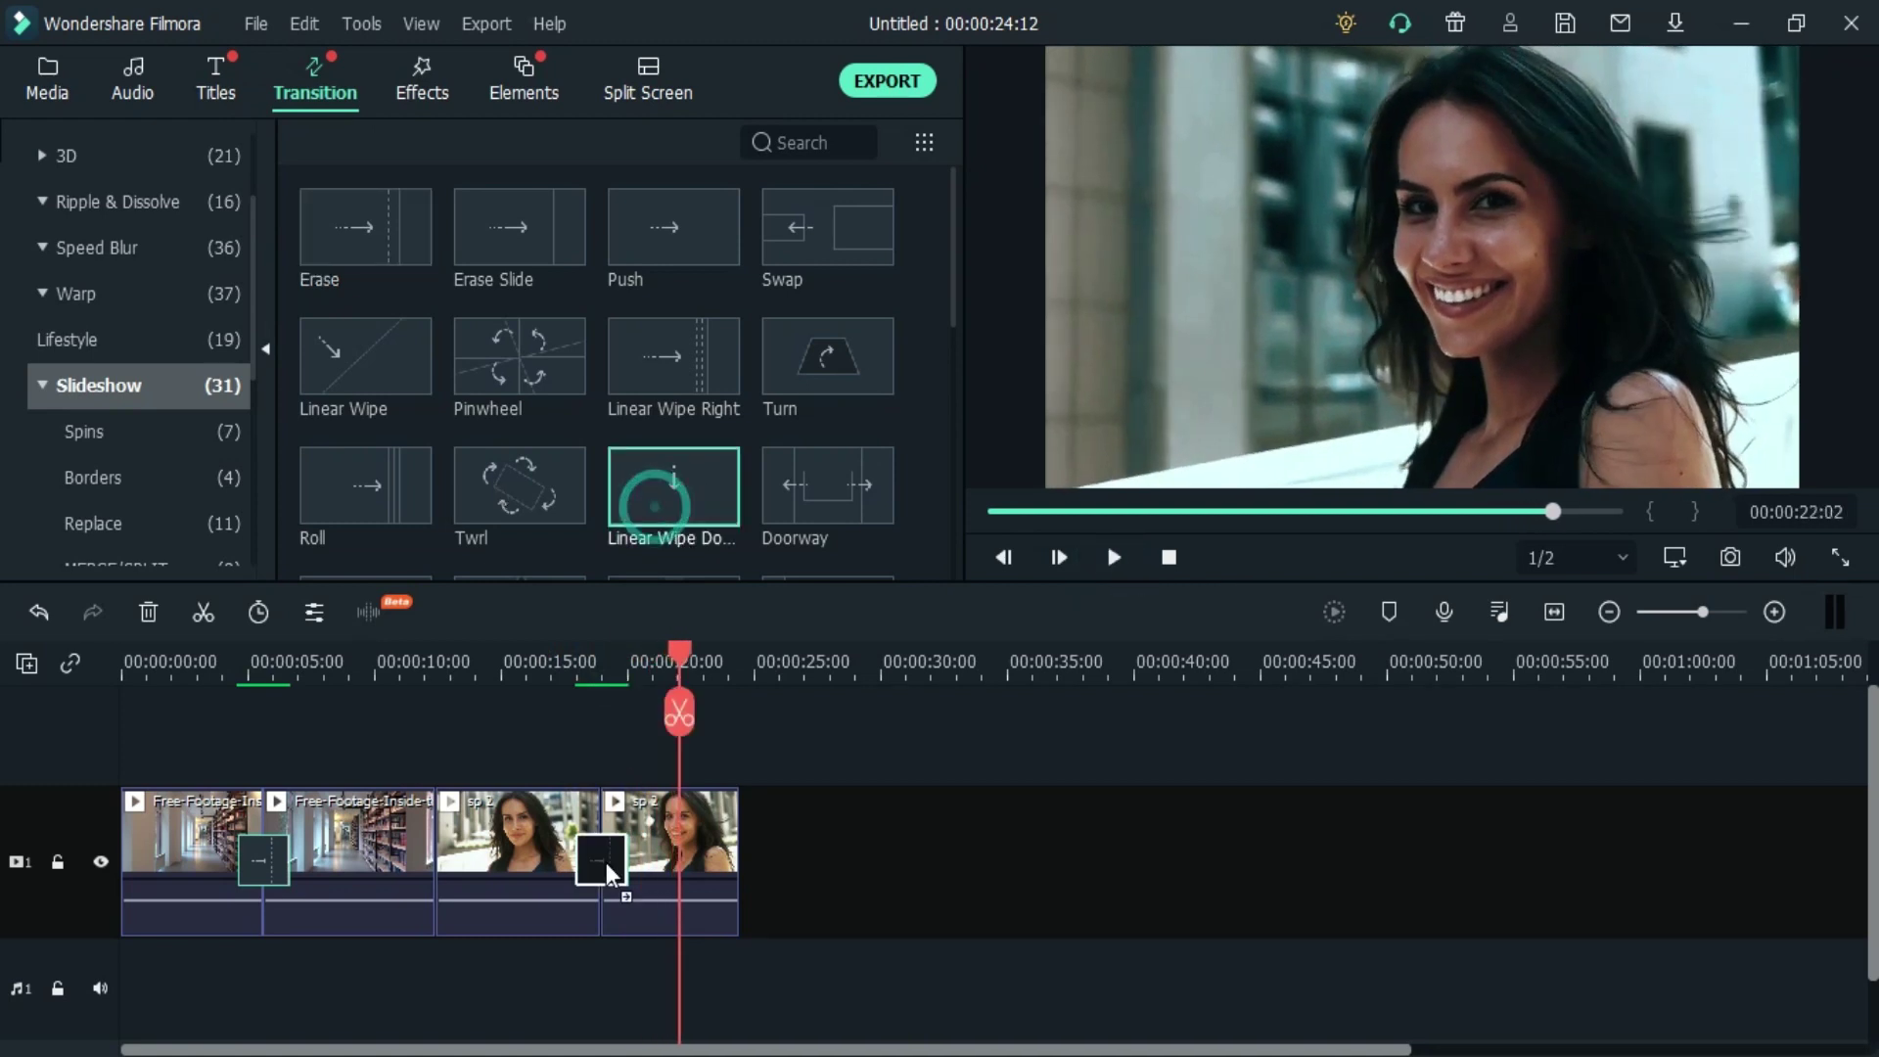
{"action": "left_click", "coordinate": [563, 661]}
{"action": "left_click", "coordinate": [1114, 558]}
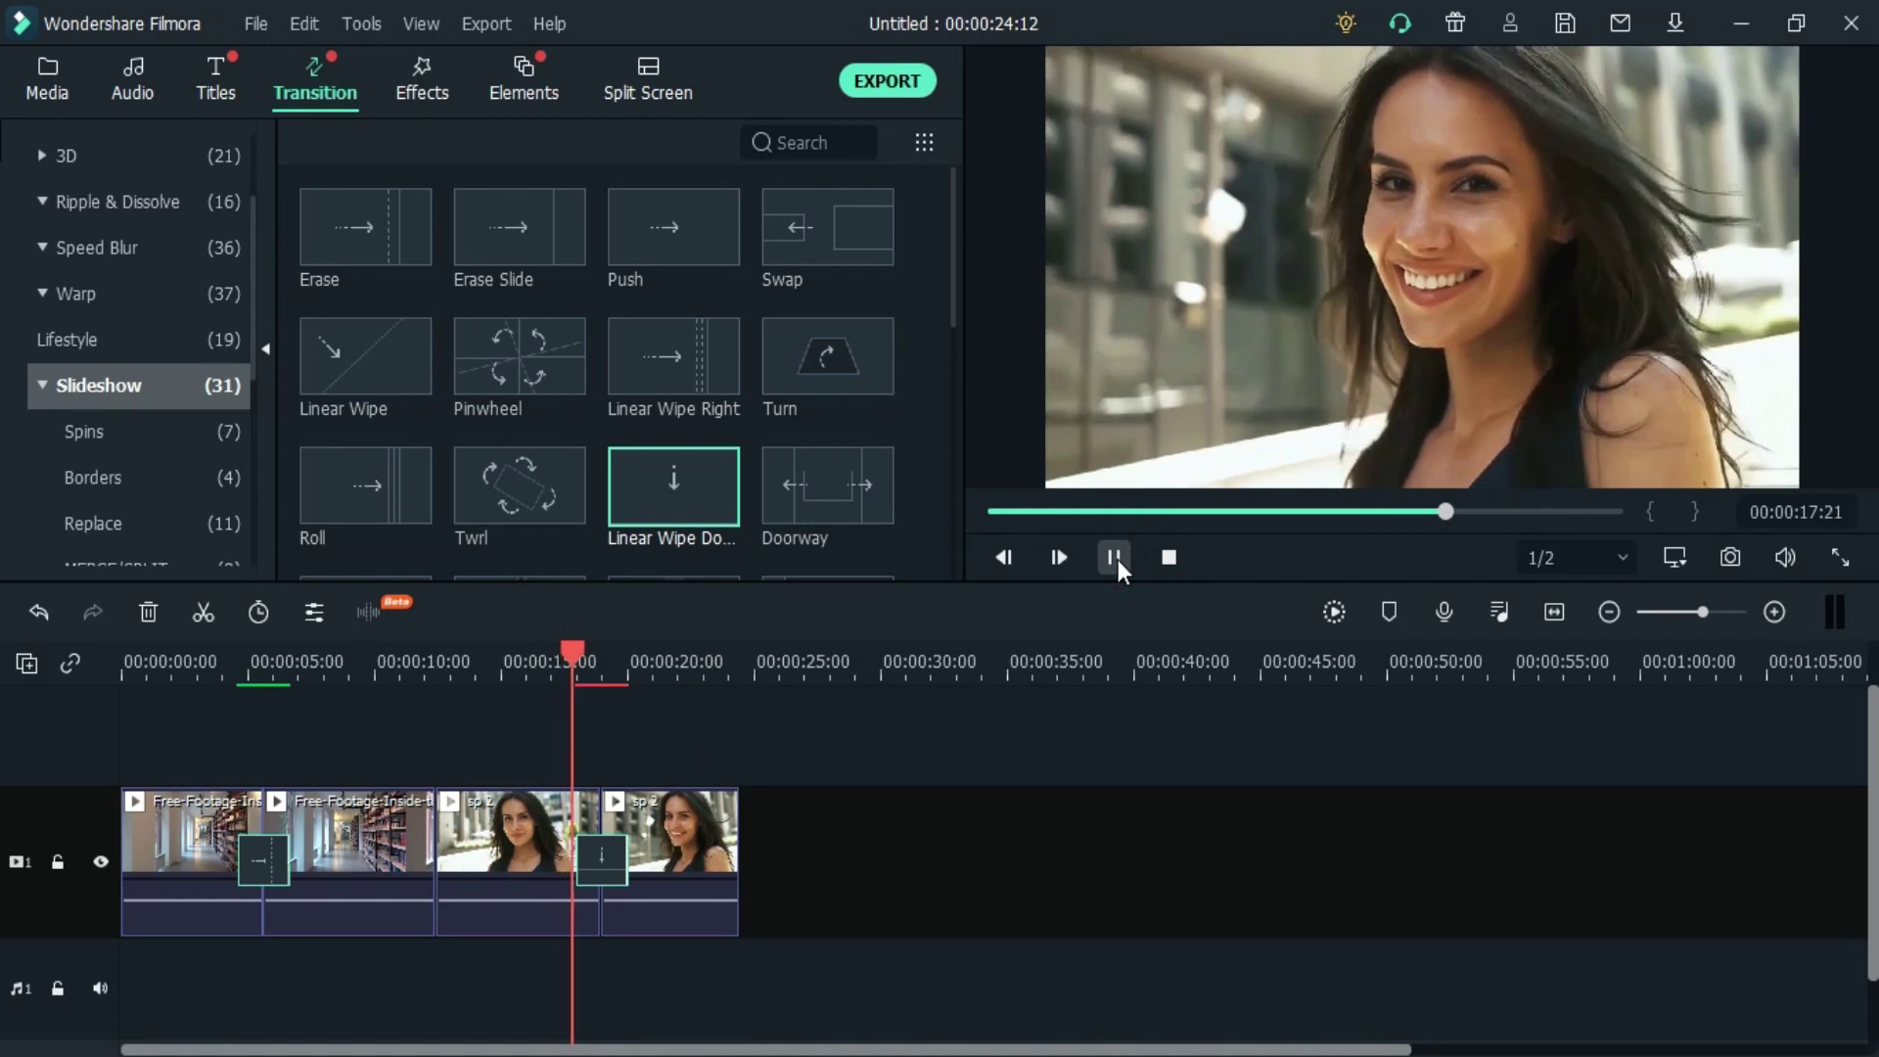
{"action": "left_click", "coordinate": [1113, 558]}
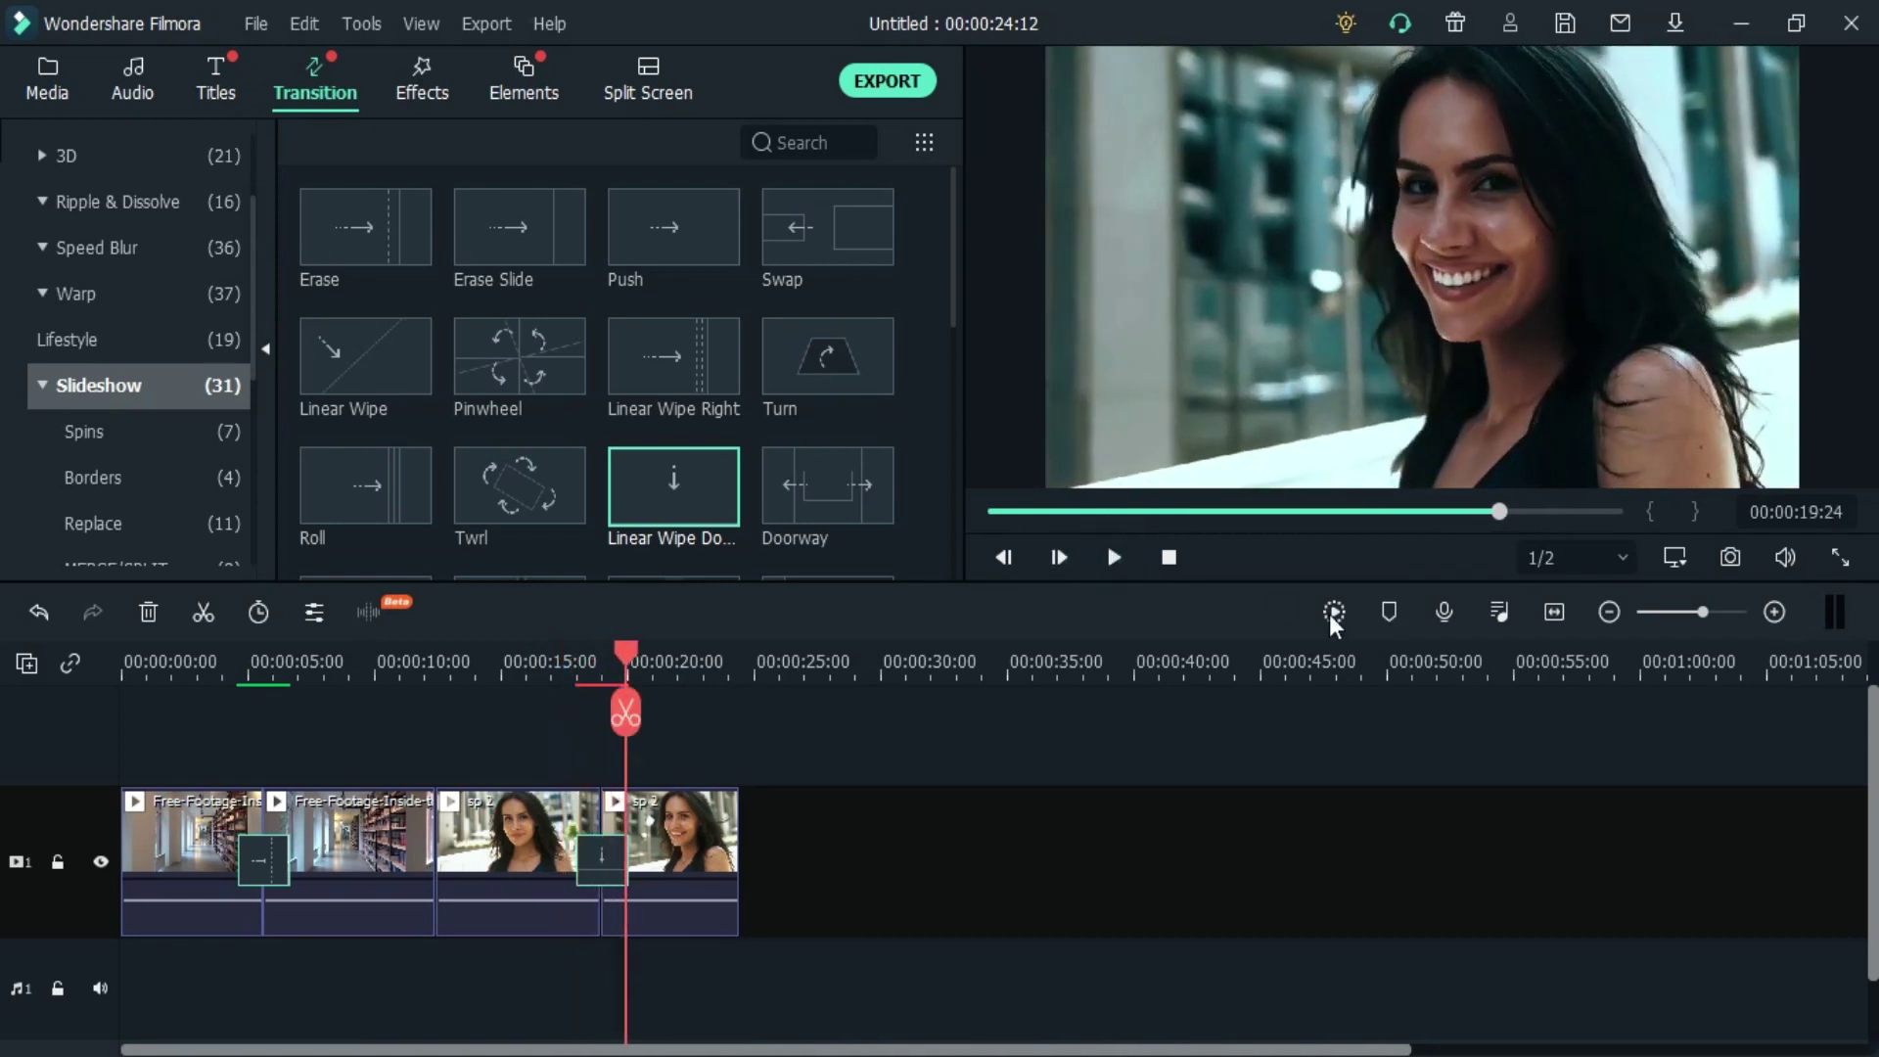
{"action": "left_click", "coordinate": [1333, 613]}
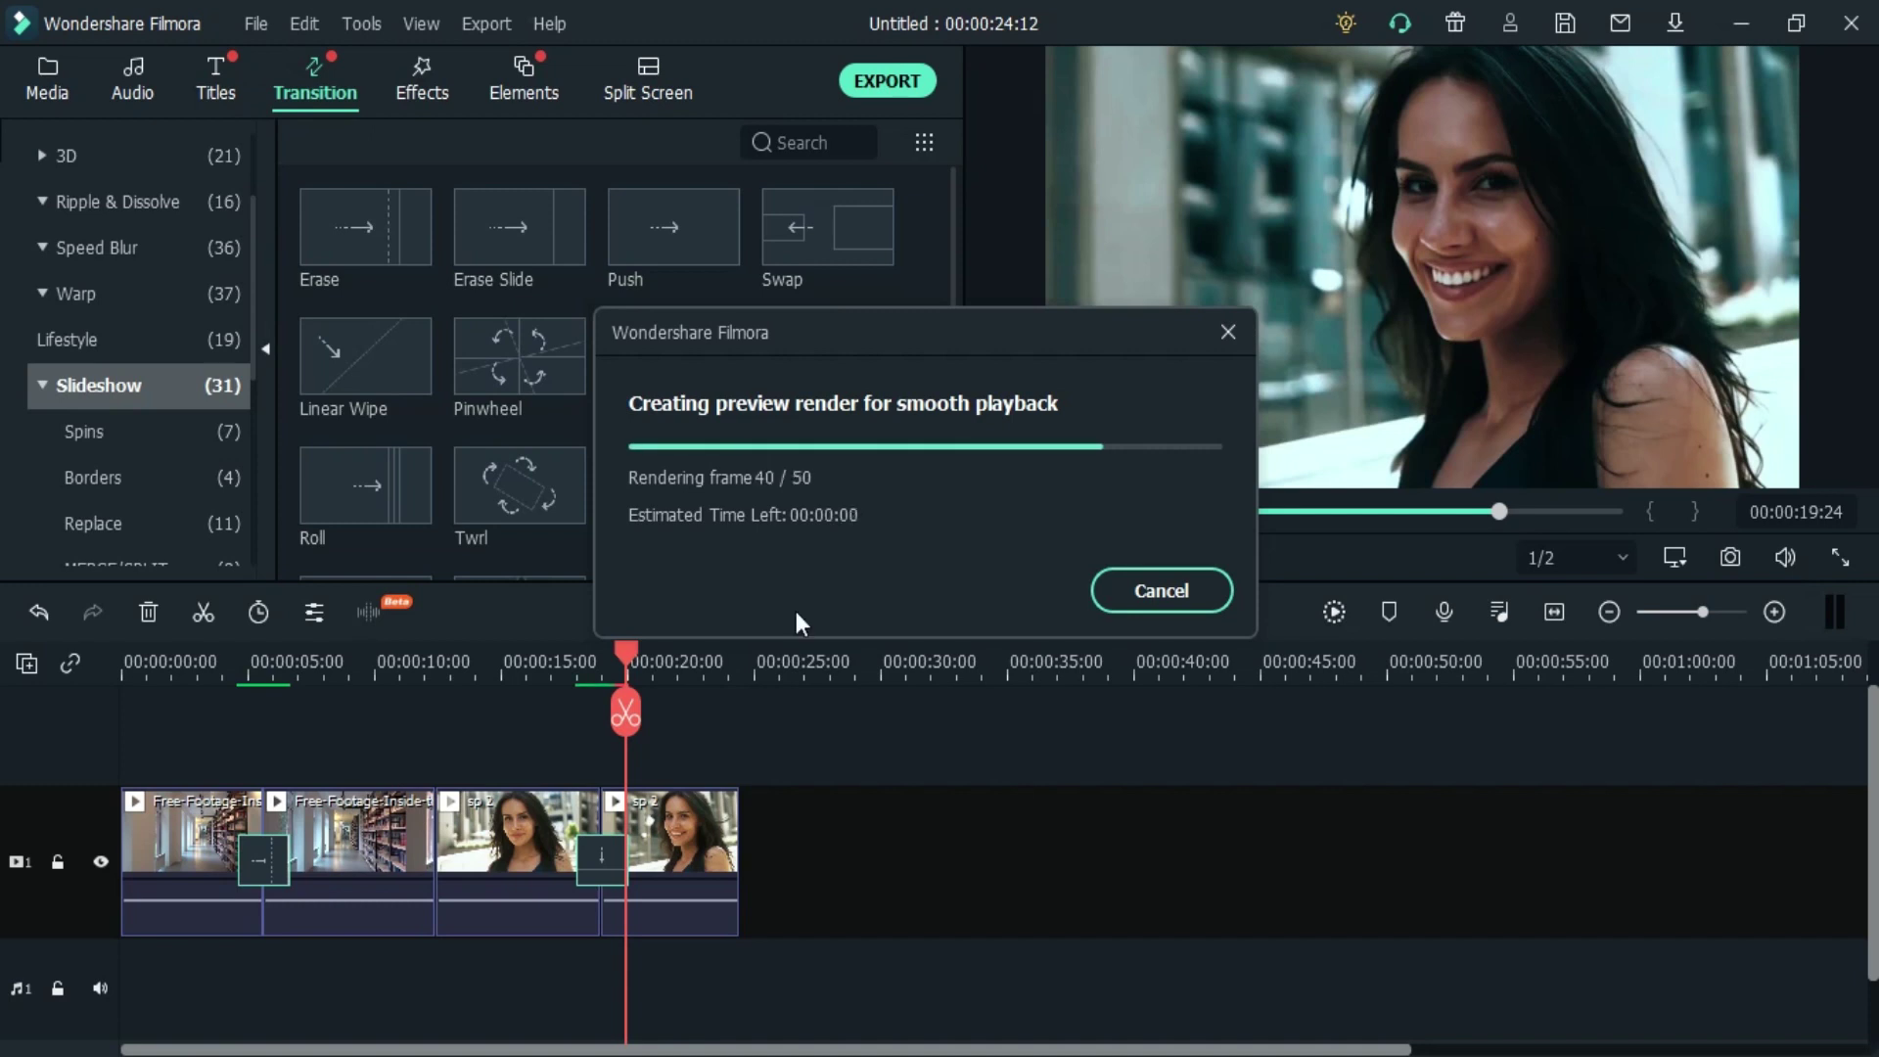
Play the sequence from before the downward Linear Wipe through the second sp 2 clip to check the transition
{"action": "left_click", "coordinate": [546, 656]}
{"action": "left_click", "coordinate": [1114, 557]}
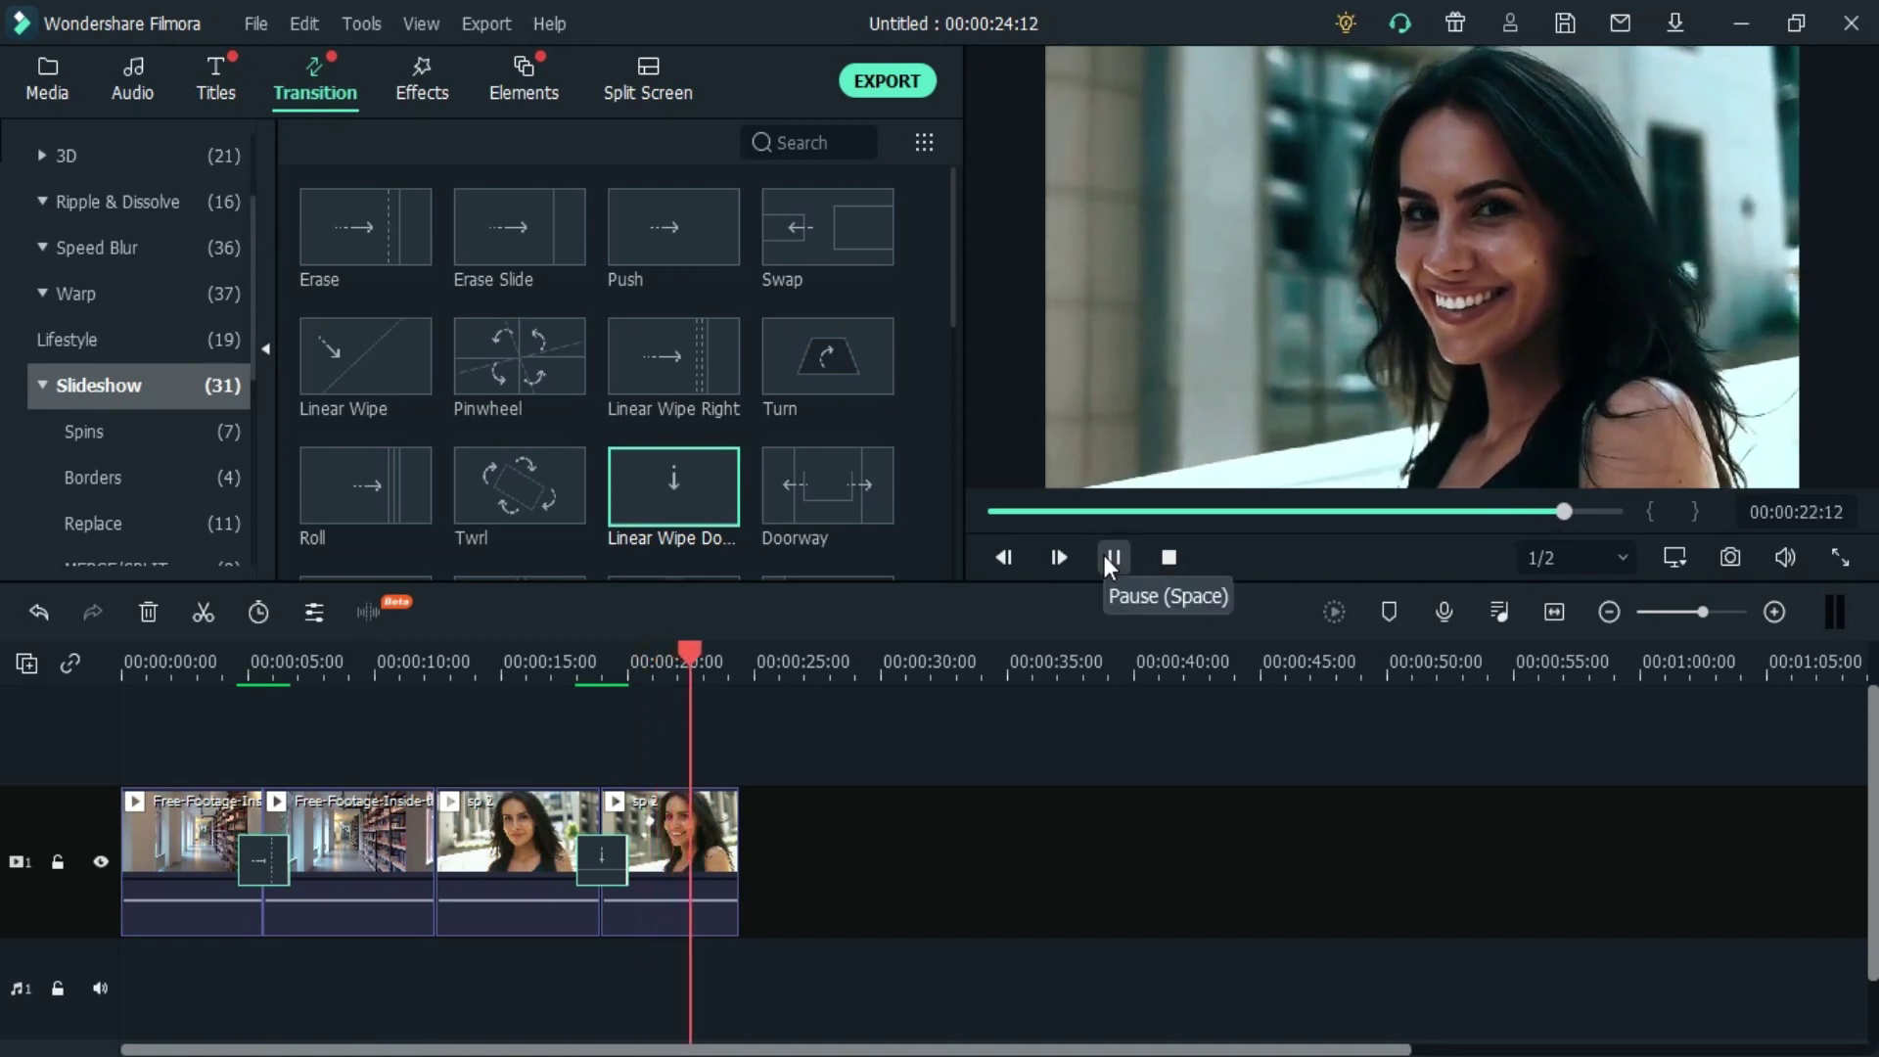
{"action": "left_click", "coordinate": [1114, 557]}
Move the two library clips behind the pair of sp 2 clips on the video track
{"action": "left_click_drag", "start_coordinate": [223, 763], "coordinate": [971, 820]}
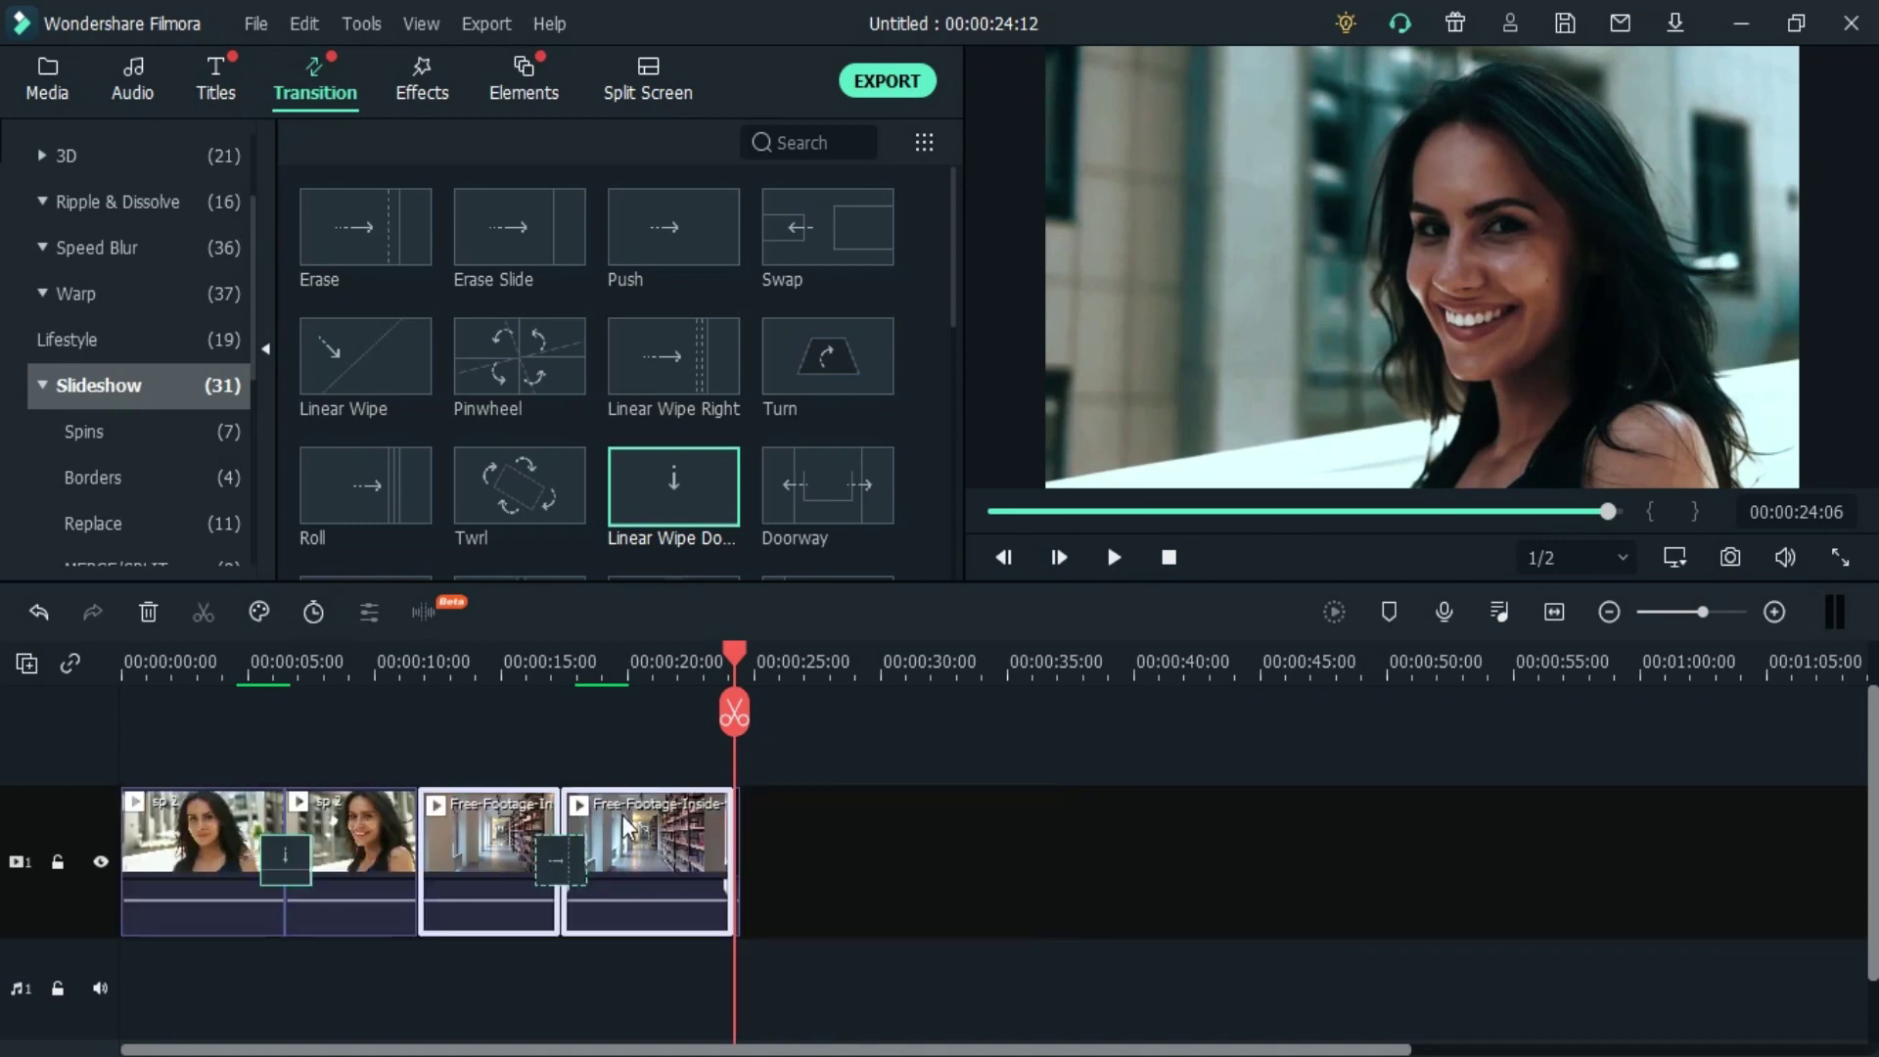
Add another copy of the library footage after the existing clips and split it into three parts, with the second cut at 00:00:33:21
{"action": "left_click", "coordinate": [43, 94]}
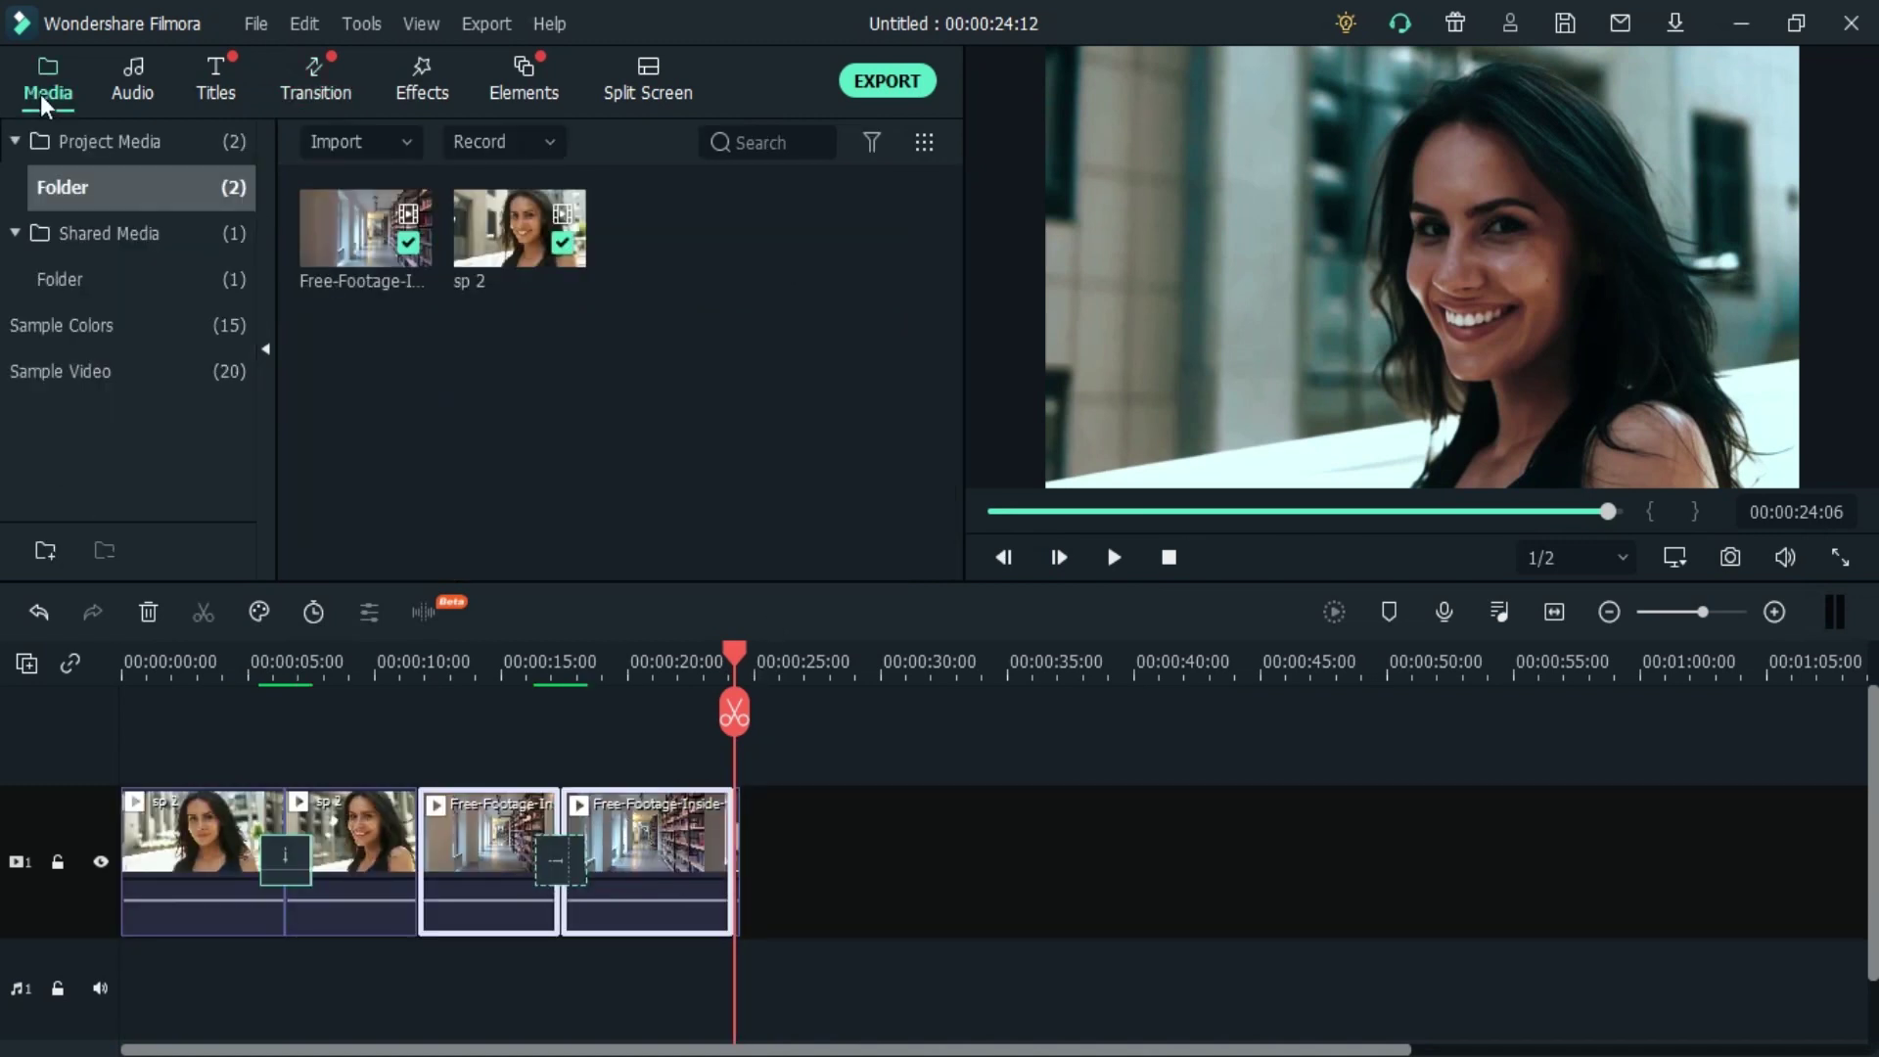
{"action": "left_click_drag", "start_coordinate": [382, 272], "coordinate": [769, 865]}
{"action": "left_click_drag", "start_coordinate": [844, 662], "coordinate": [871, 654]}
{"action": "left_click", "coordinate": [877, 736]}
{"action": "left_click_drag", "start_coordinate": [874, 724], "coordinate": [978, 726]}
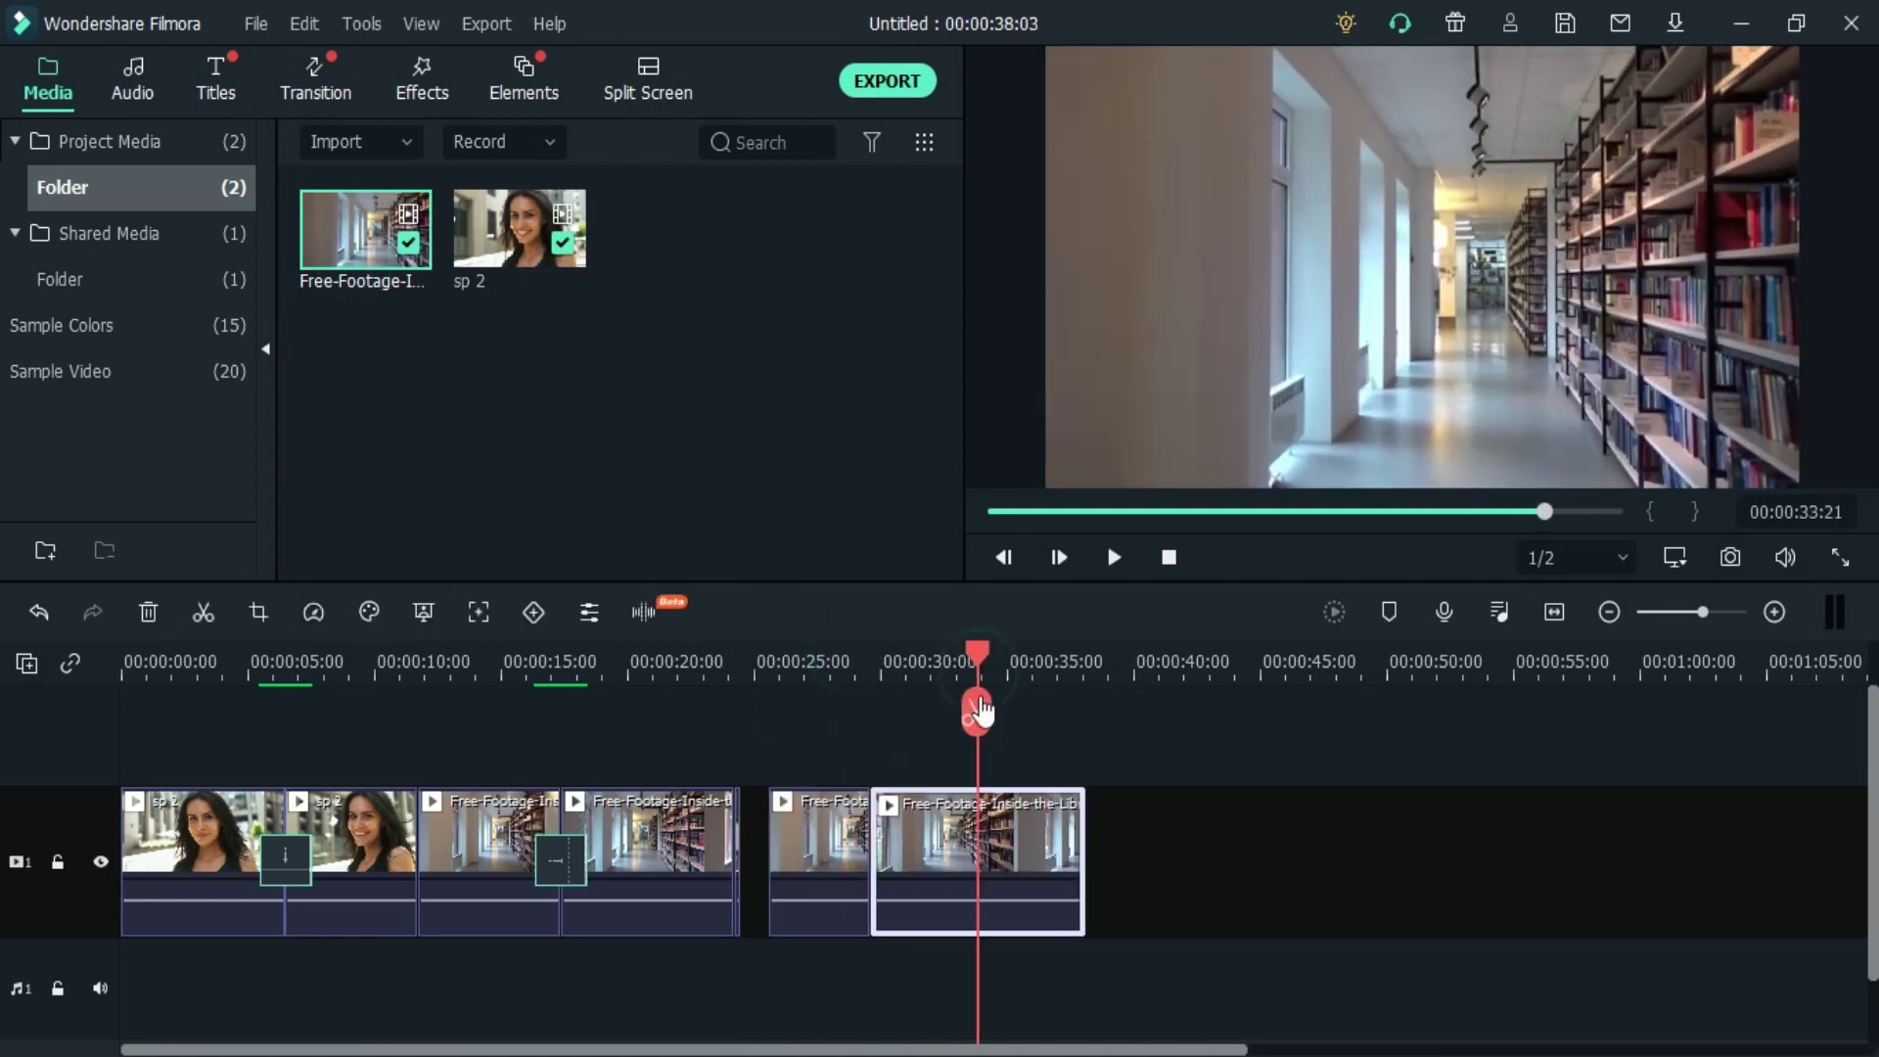
{"action": "left_click", "coordinate": [977, 715]}
Colour-correct the middle part of the newly split library clip with the Cool Film preset
{"action": "left_click", "coordinate": [901, 851]}
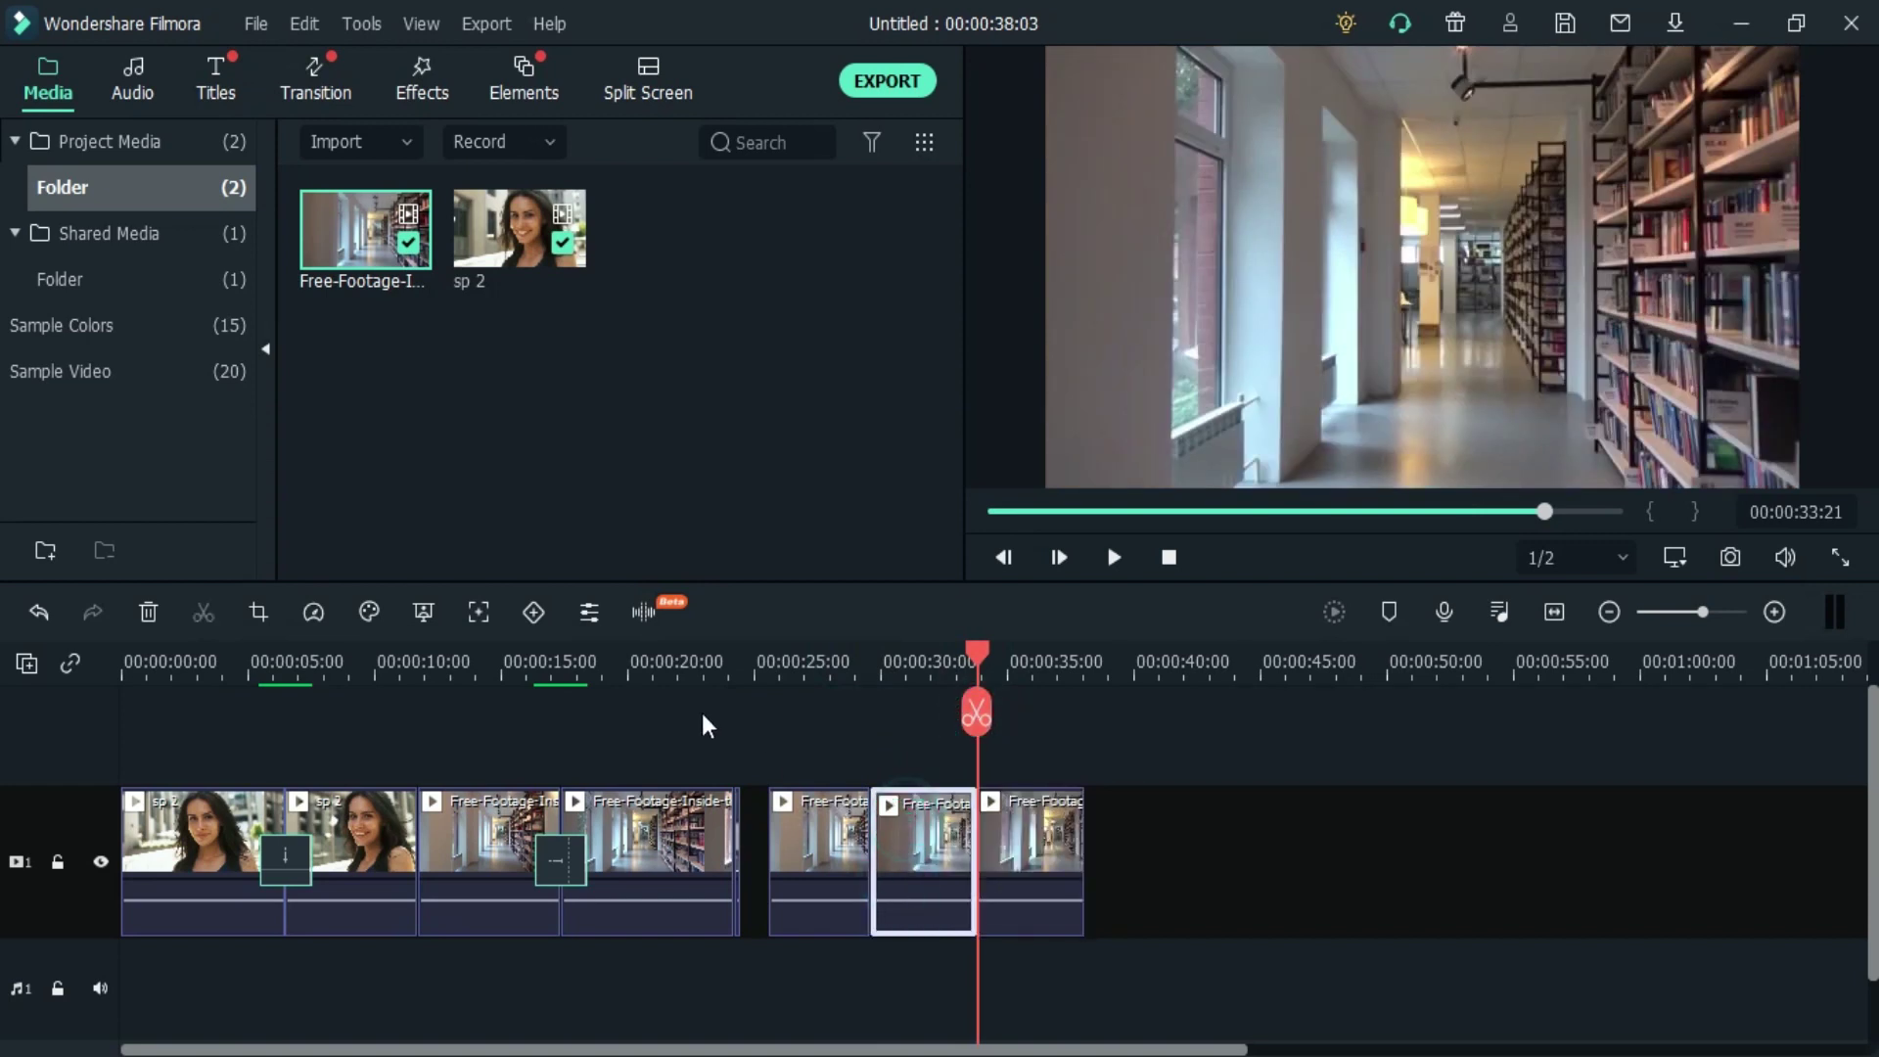
{"action": "left_click", "coordinate": [368, 615]}
{"action": "left_click", "coordinate": [419, 655]}
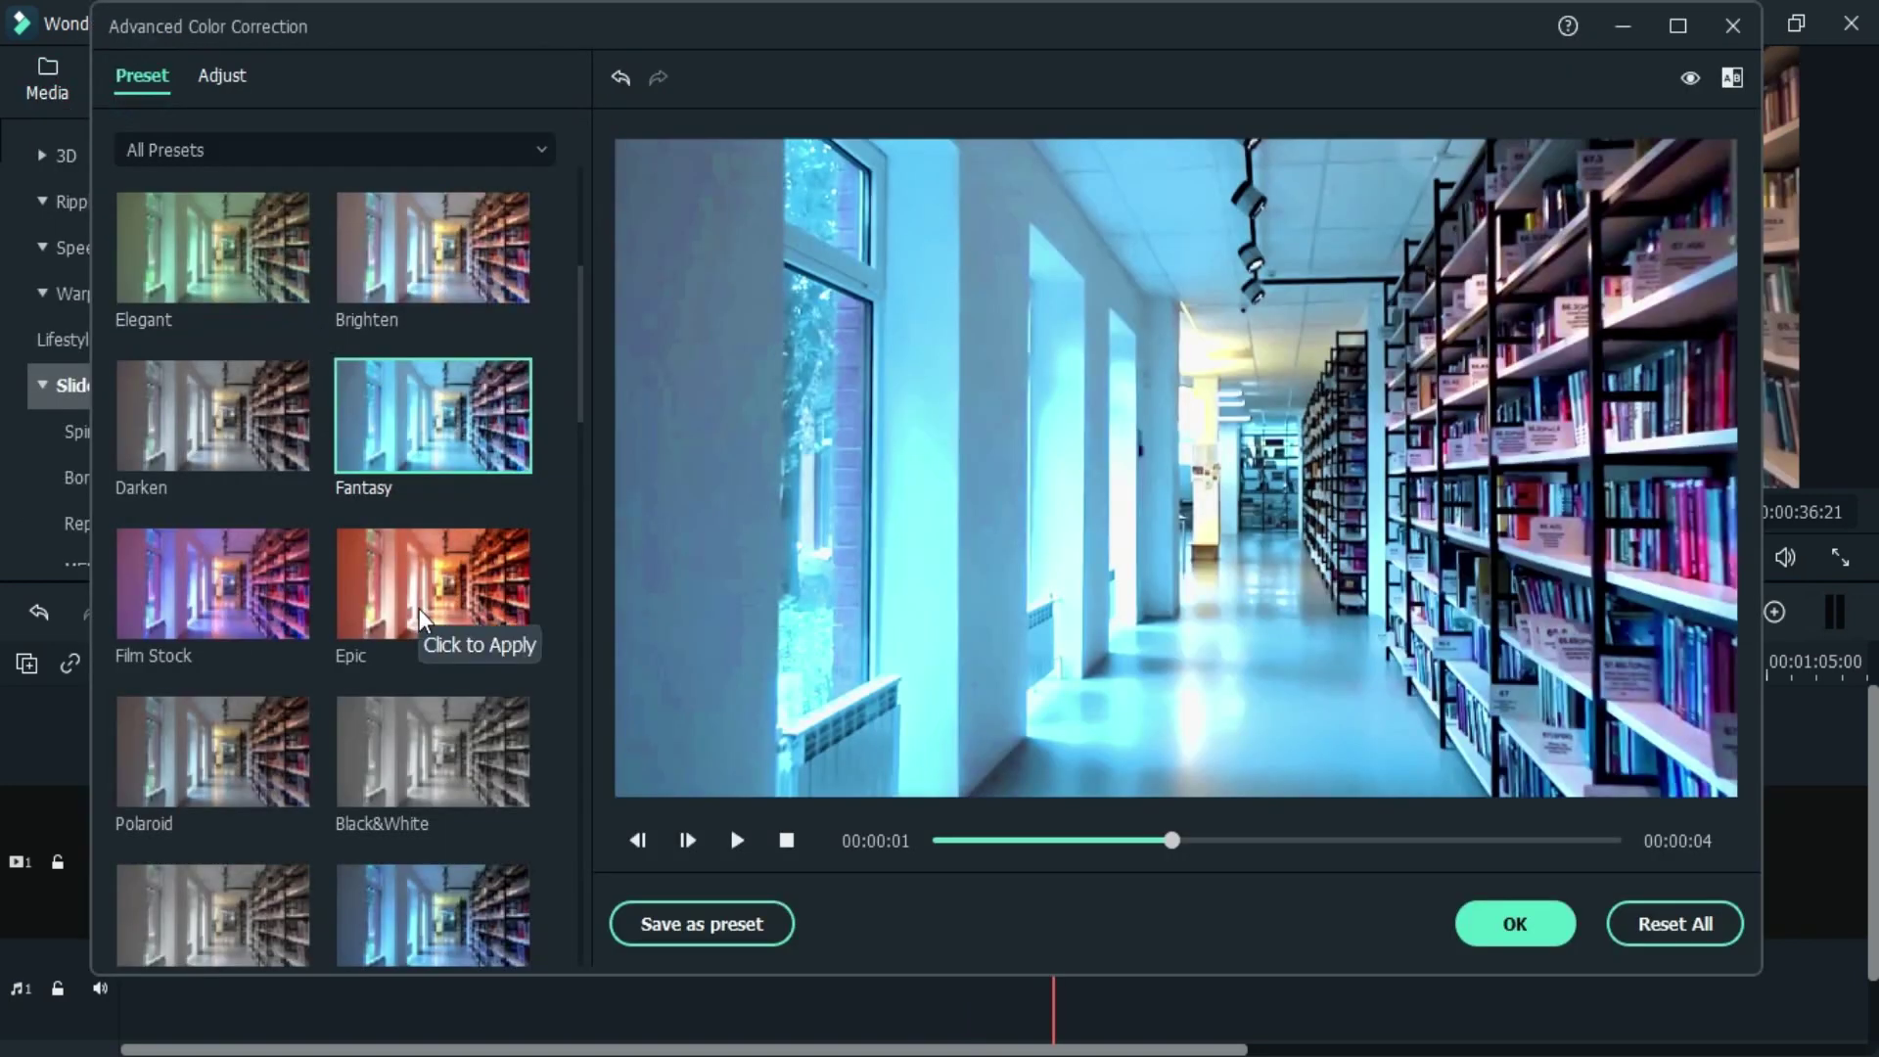
{"action": "scroll", "coordinate": [426, 734], "scroll_direction": "down", "scroll_amount": 5}
{"action": "scroll", "coordinate": [421, 744], "scroll_direction": "down", "scroll_amount": 5}
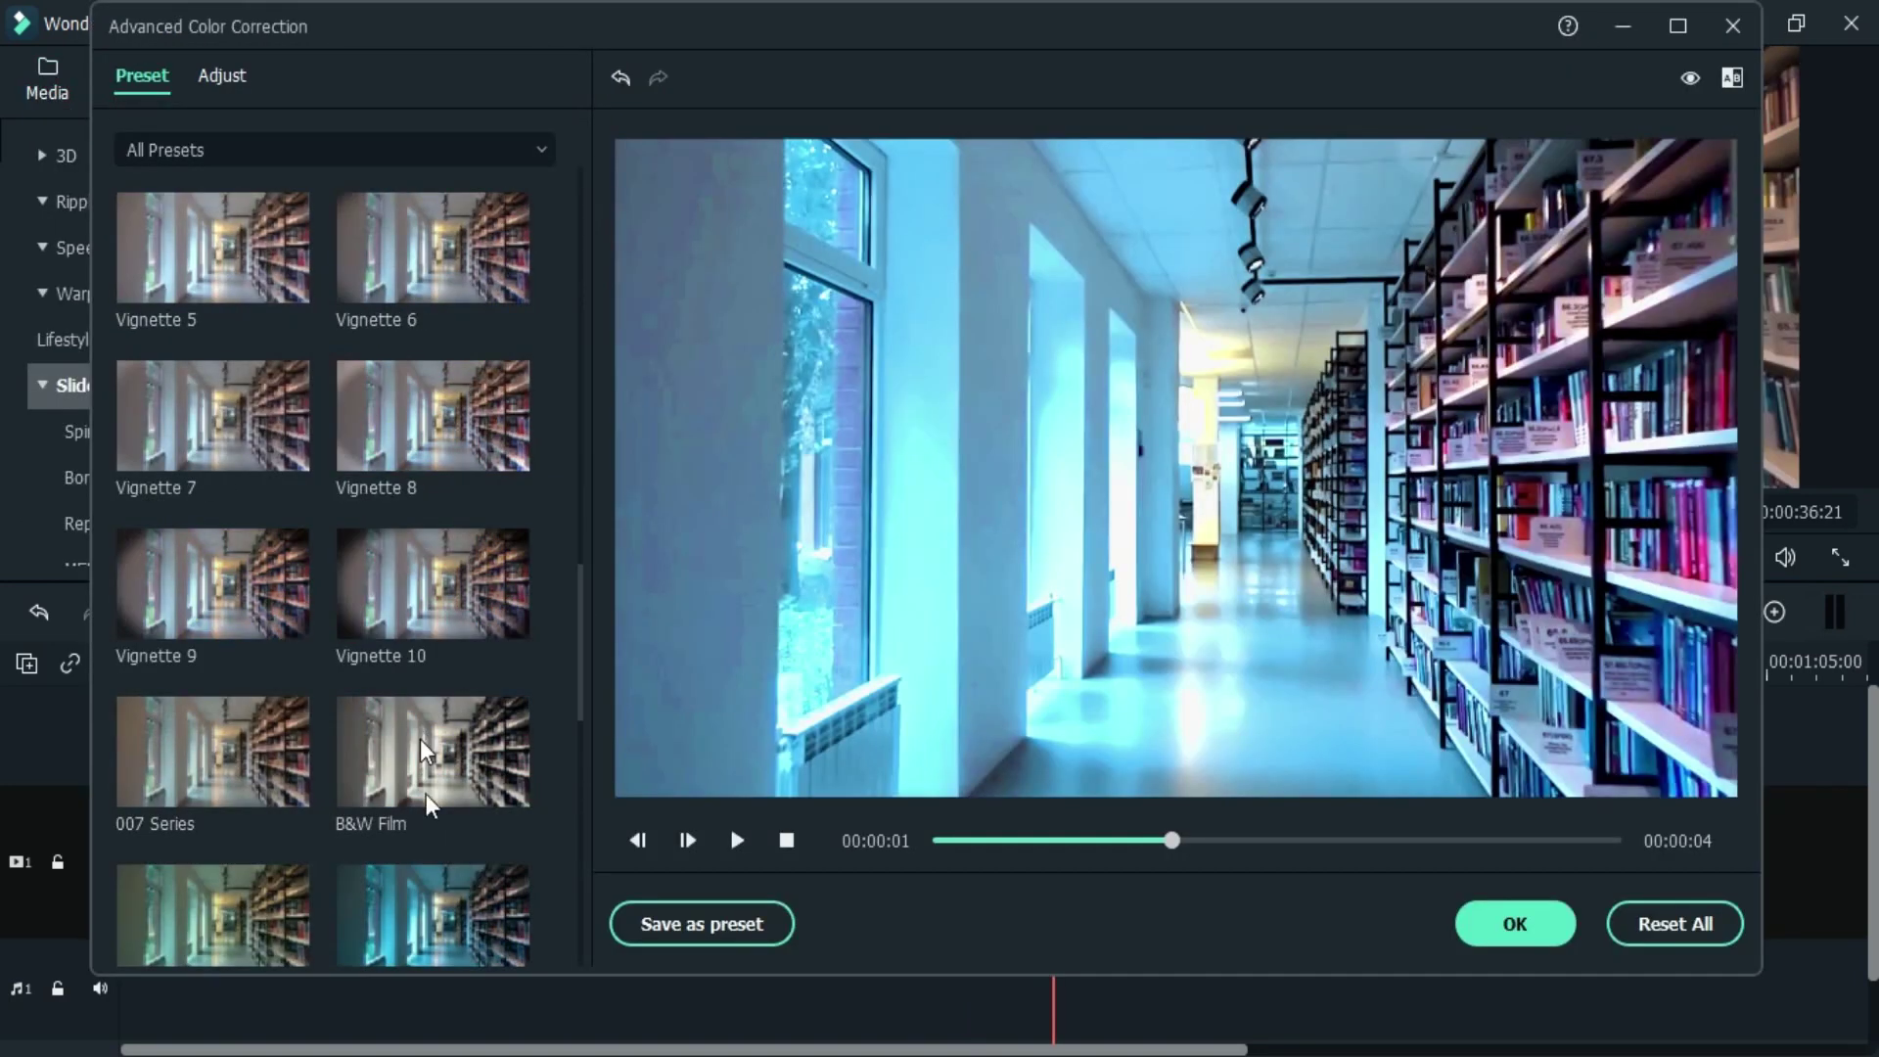
{"action": "left_click", "coordinate": [436, 920]}
{"action": "left_click", "coordinate": [1517, 928]}
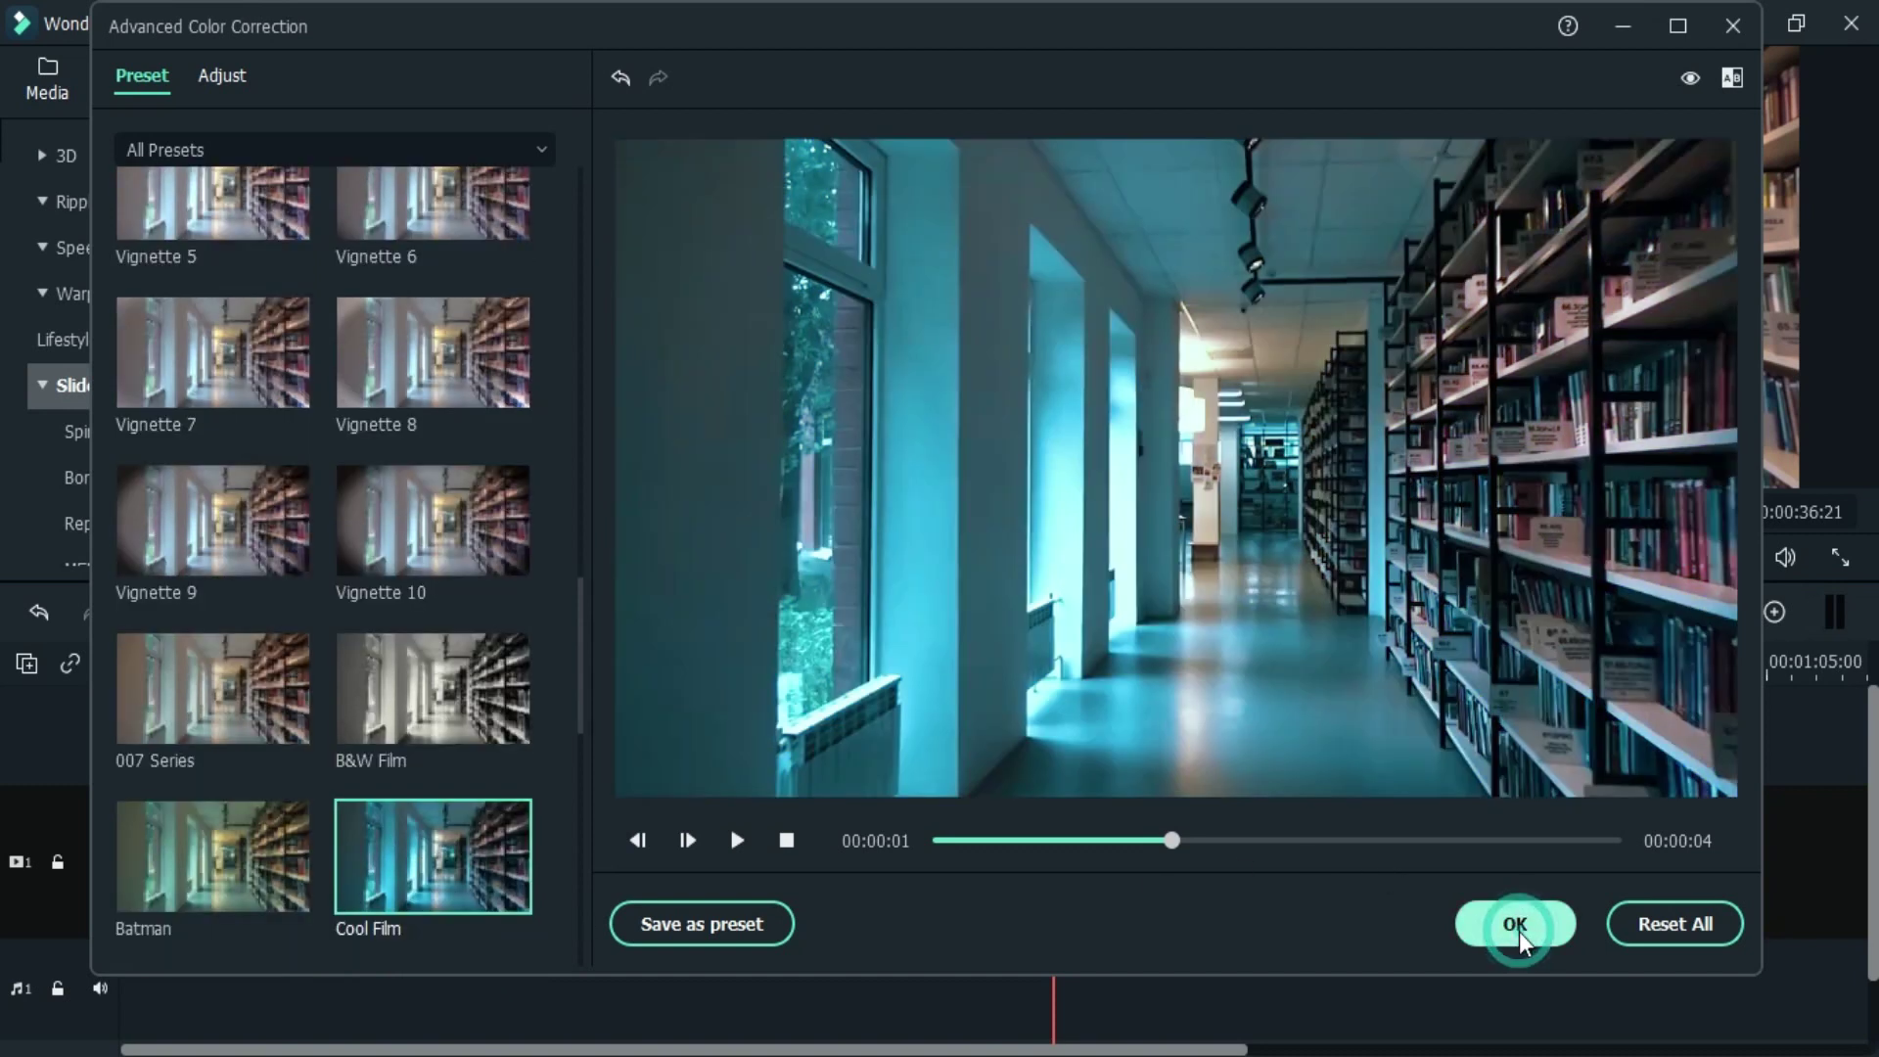
Play the three-part library clip from 00:00:27:22 to check its Erase transitions into and out of the graded part
{"action": "left_click", "coordinate": [825, 662]}
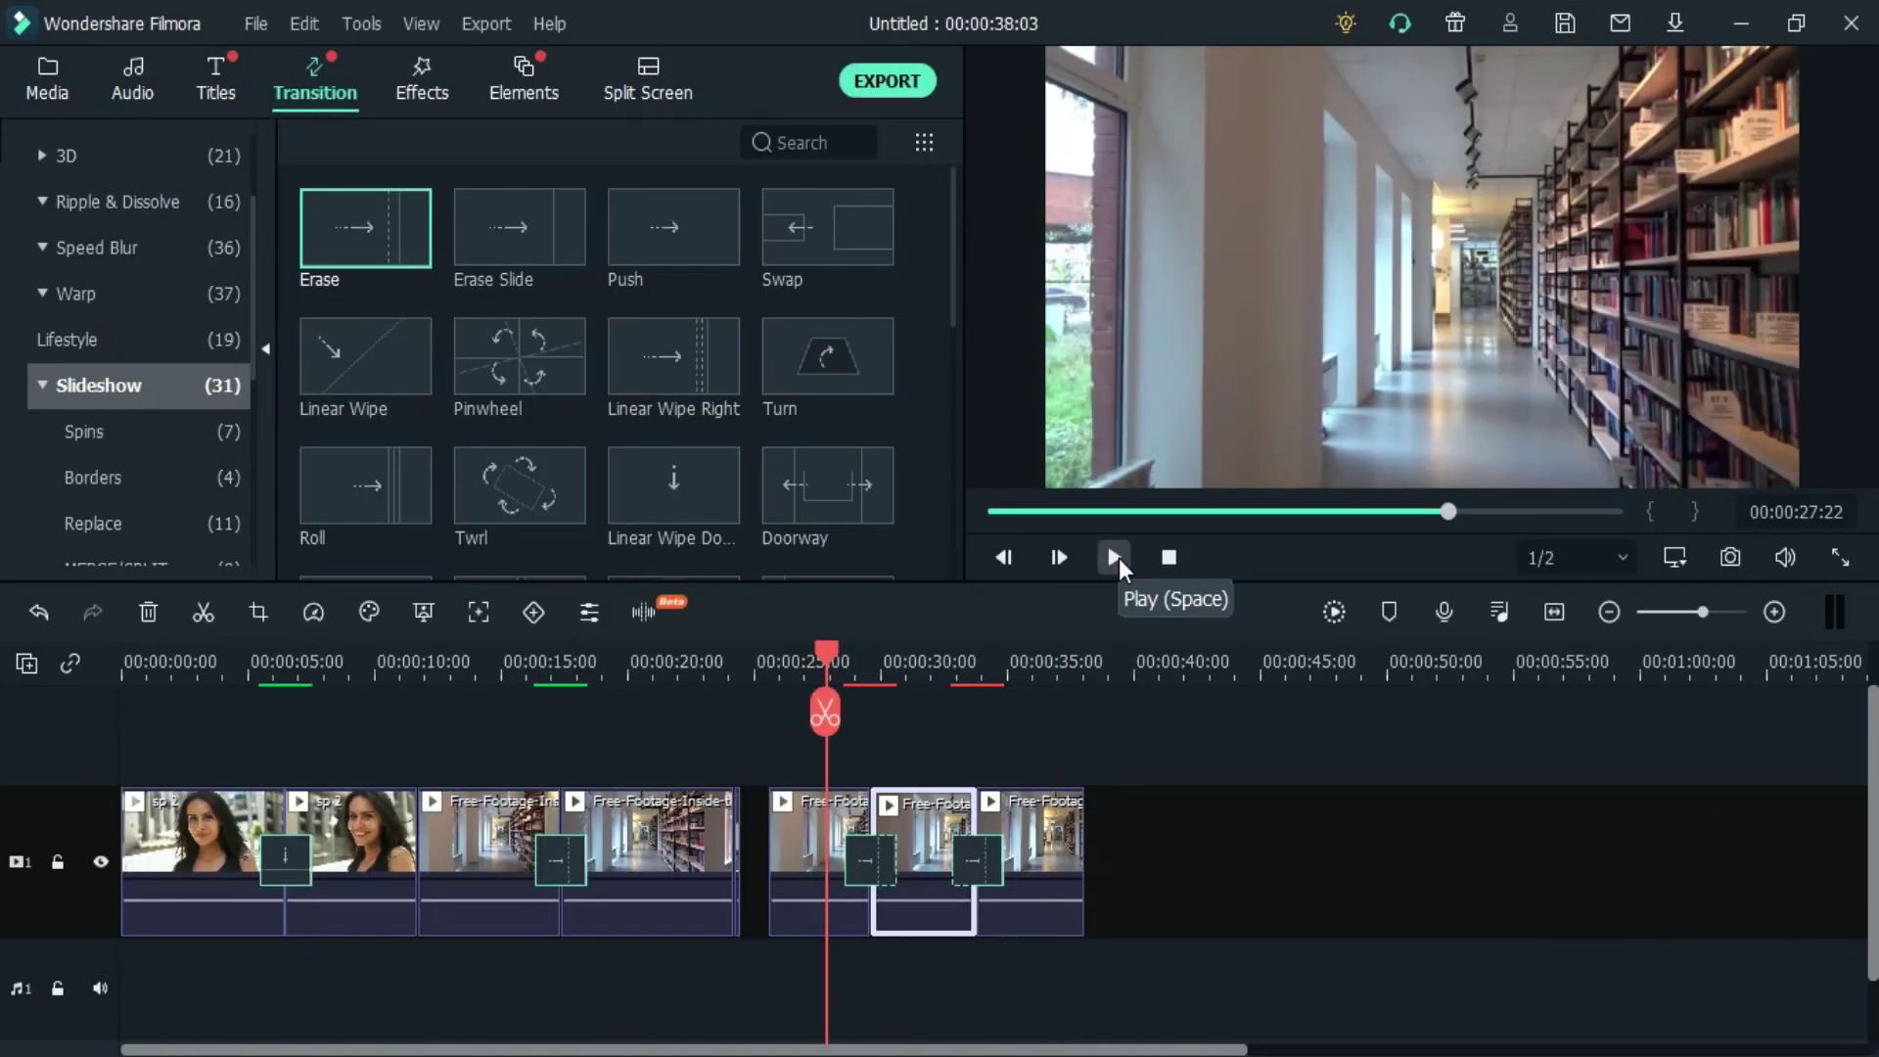
{"action": "left_click", "coordinate": [1116, 559]}
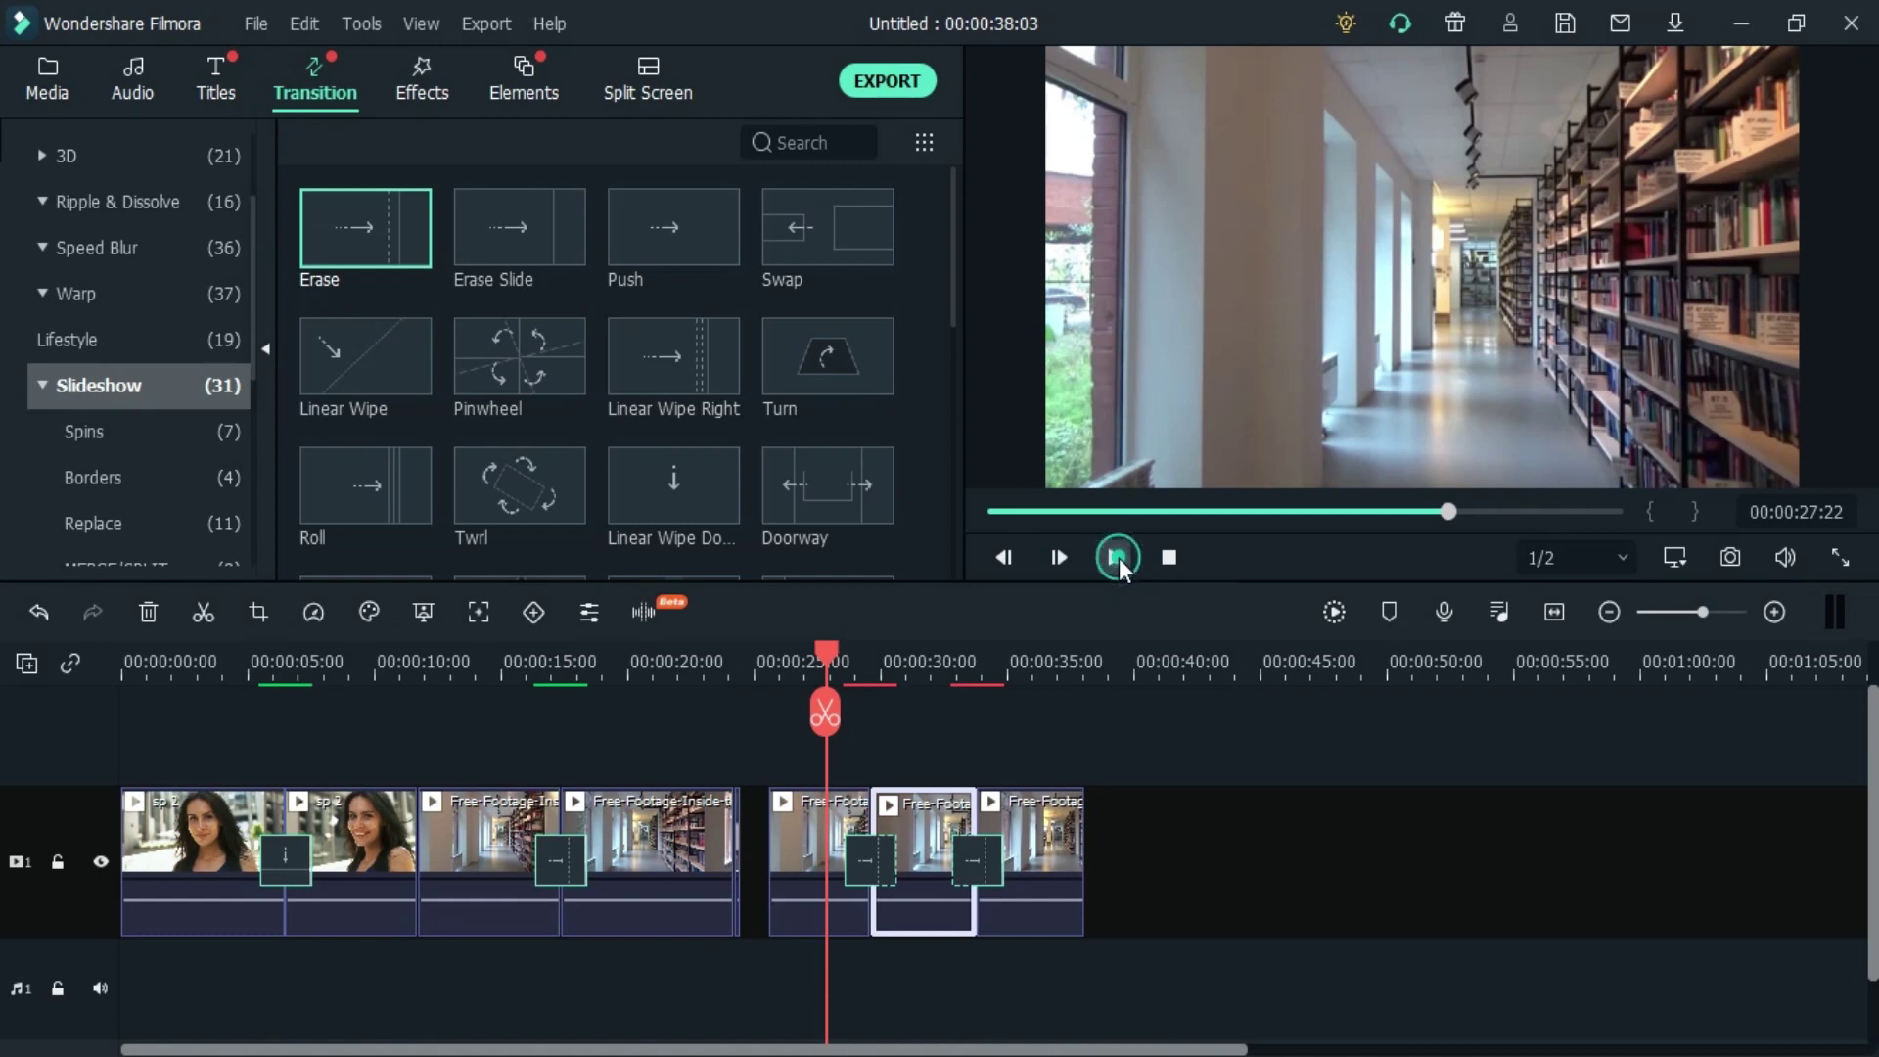